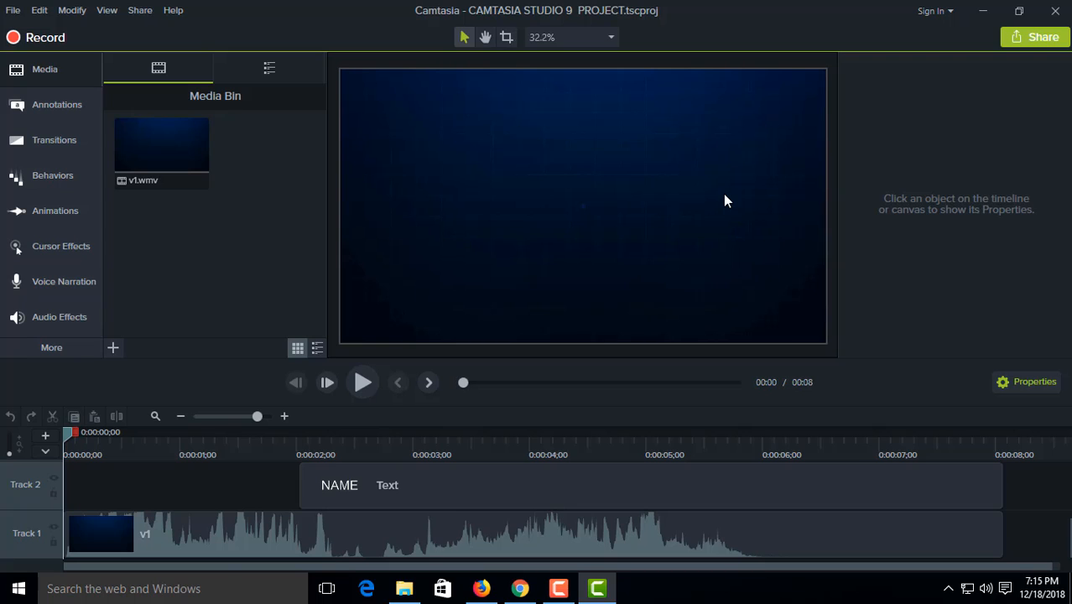
Step: Replace the placeholder title NAME on Track 2 with "IT express BD" and widen its text box so it fits on one line
left_click(339, 488)
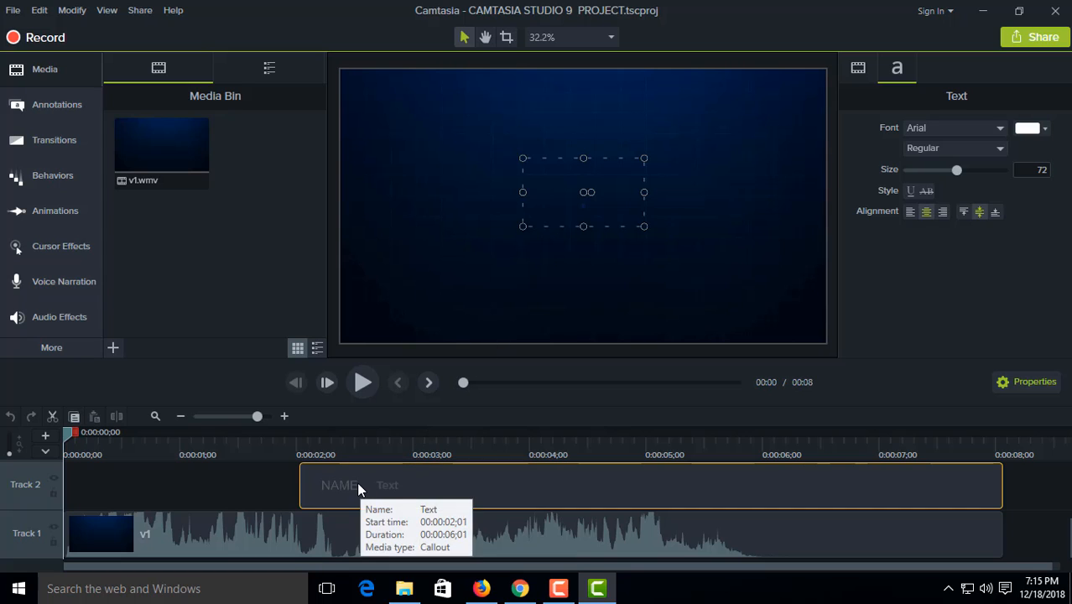
double_click(358, 485)
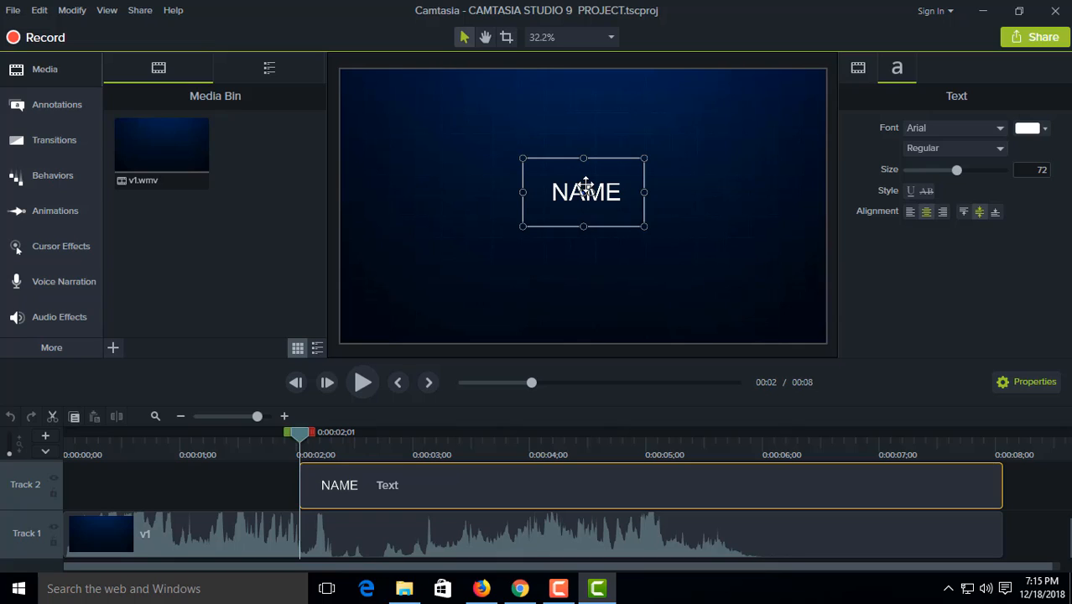
double_click(619, 207)
key("BackSpace")
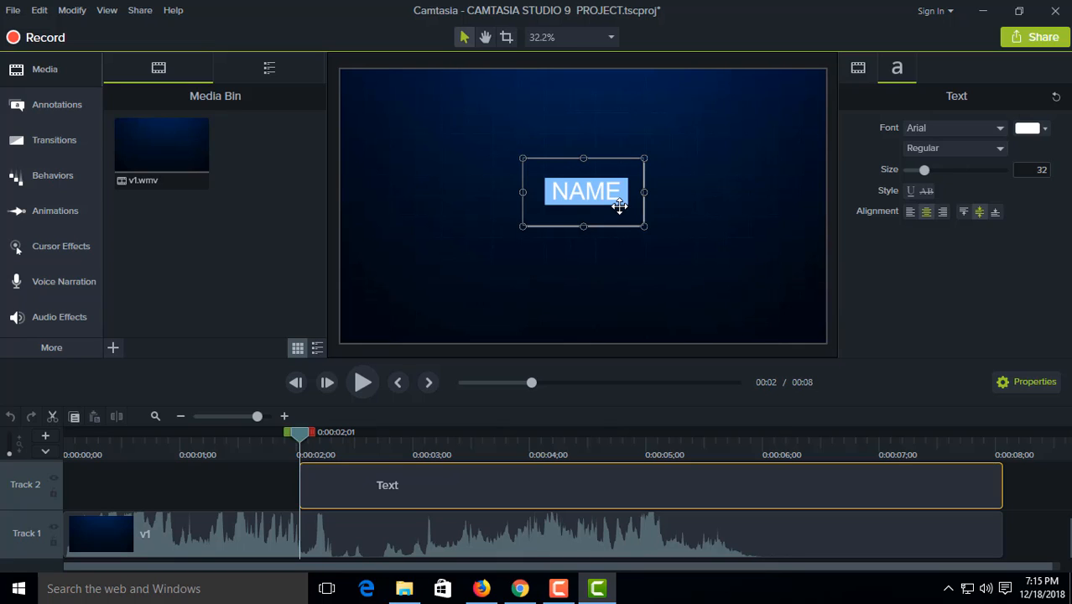
type("IT")
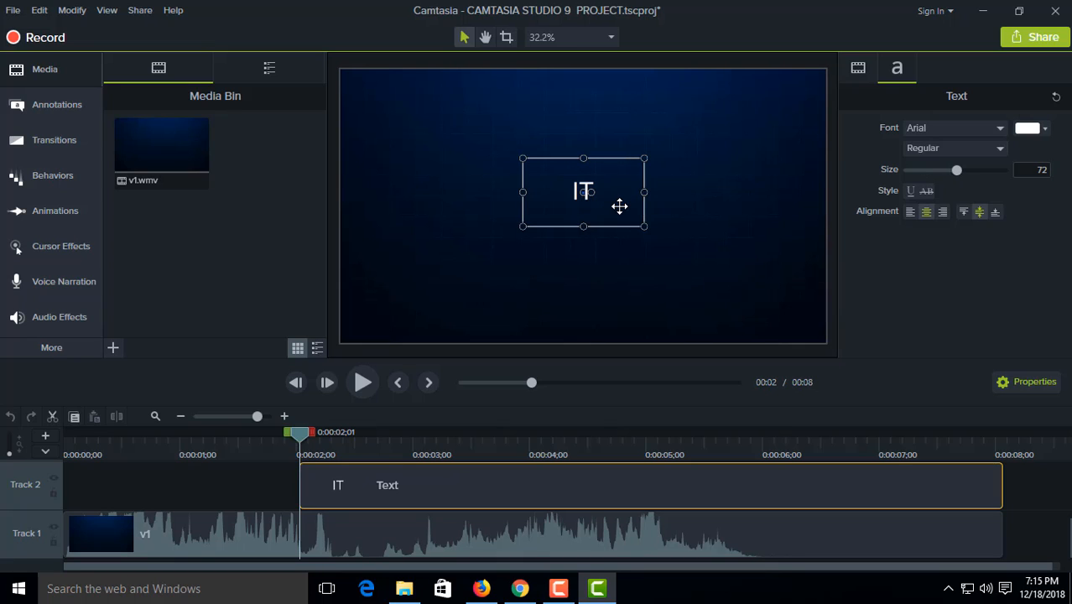
type(" exp")
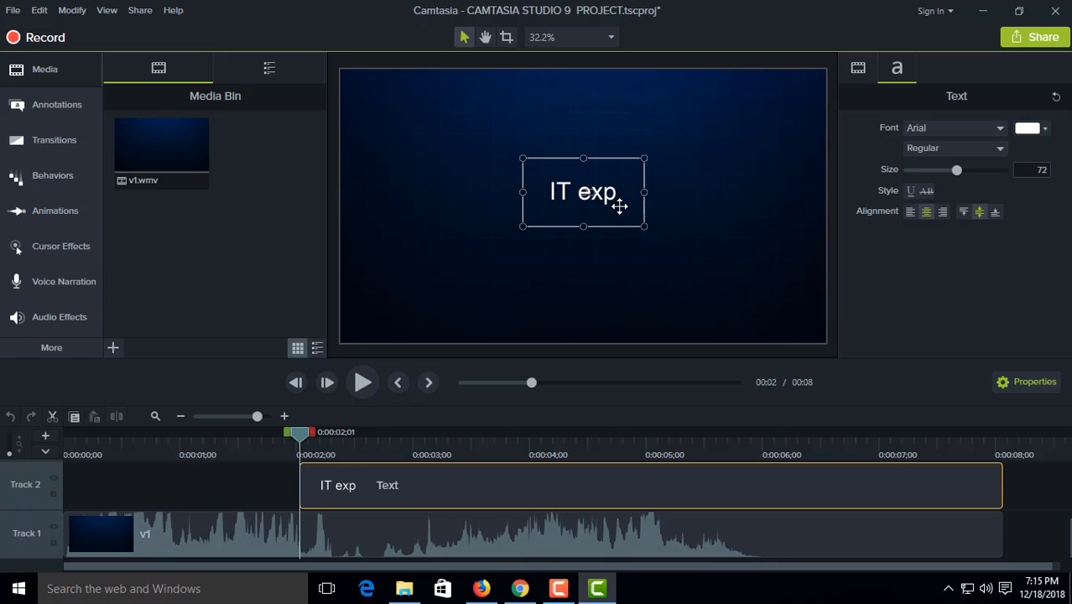
type("ress")
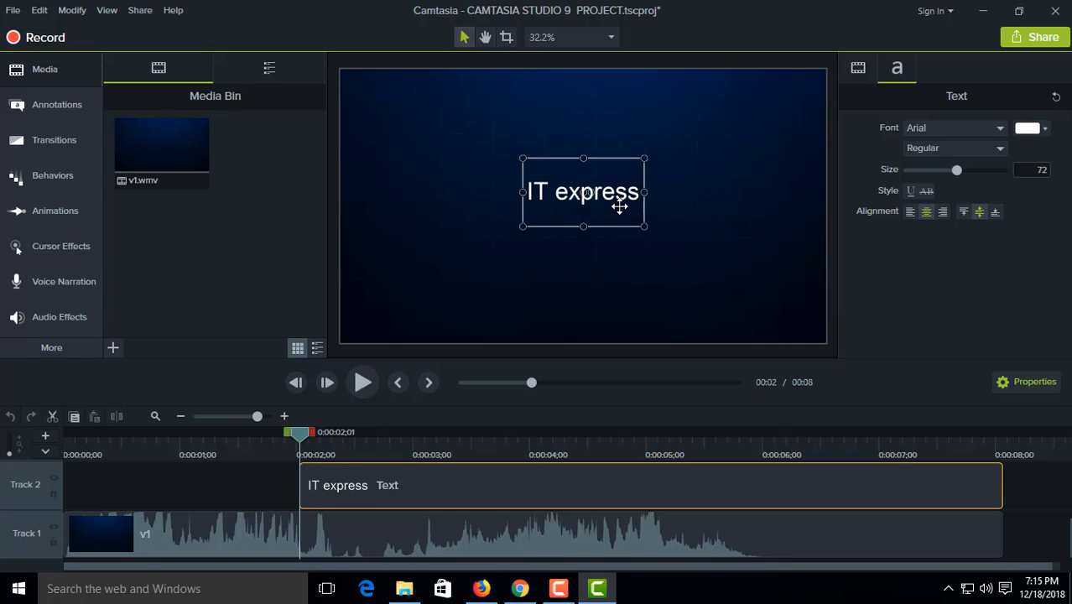
key("Return")
type("BN")
key("BackSpace")
type("D")
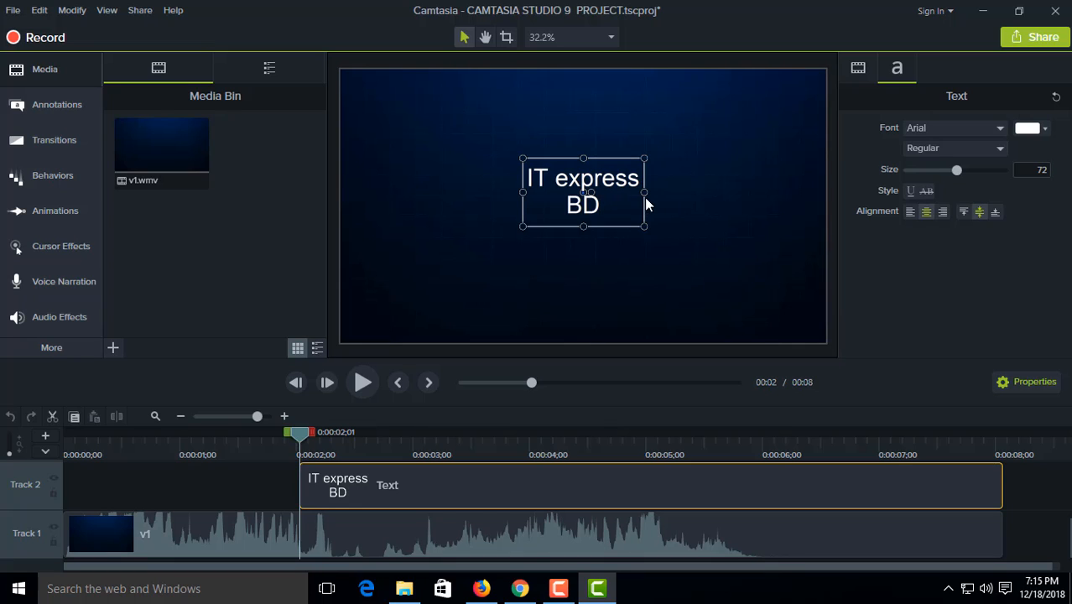
left_click_drag(644, 192, 712, 186)
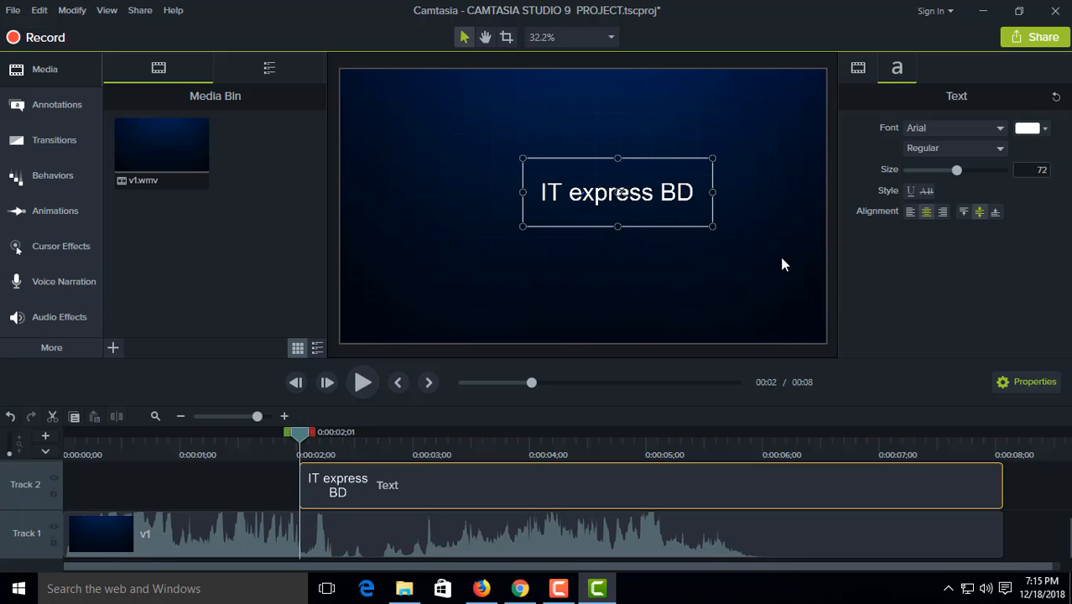
Step: Set the title's font to Arial Black and its size to 116
left_click(999, 130)
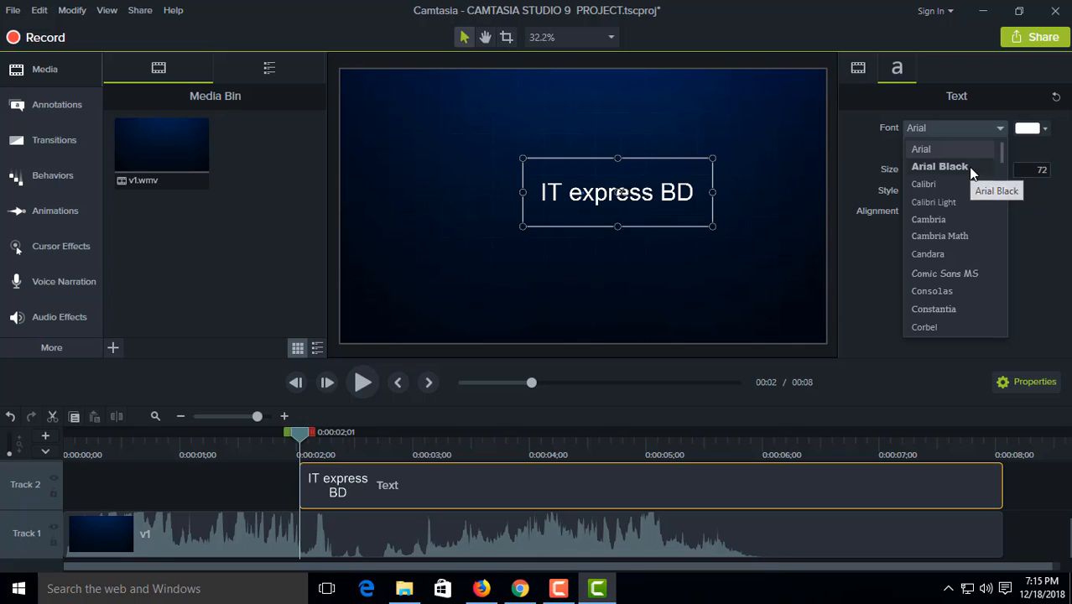
left_click(940, 167)
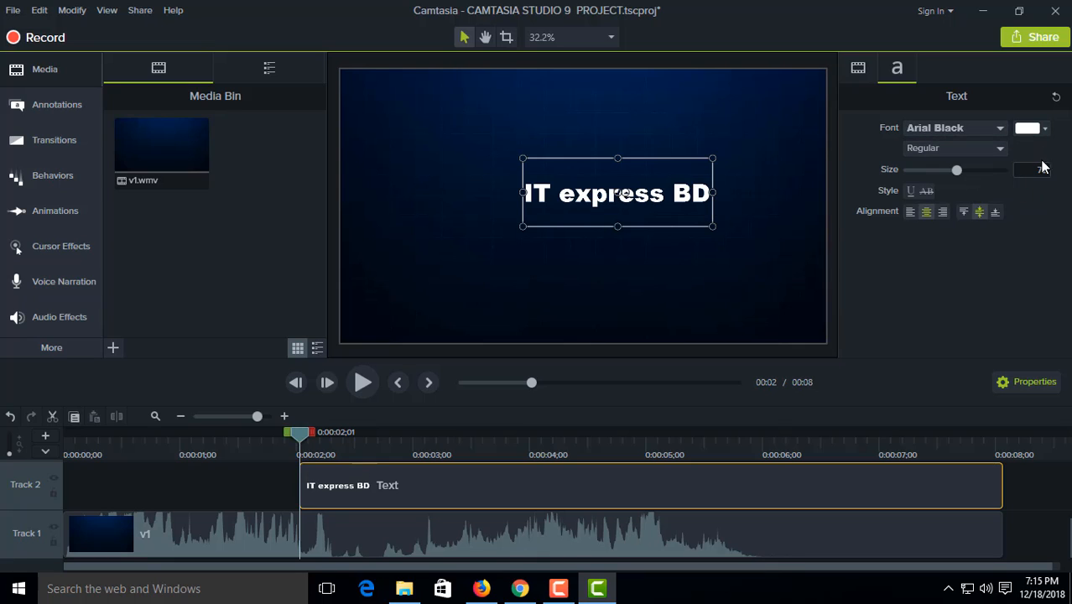
scroll(954, 178, "down", 3)
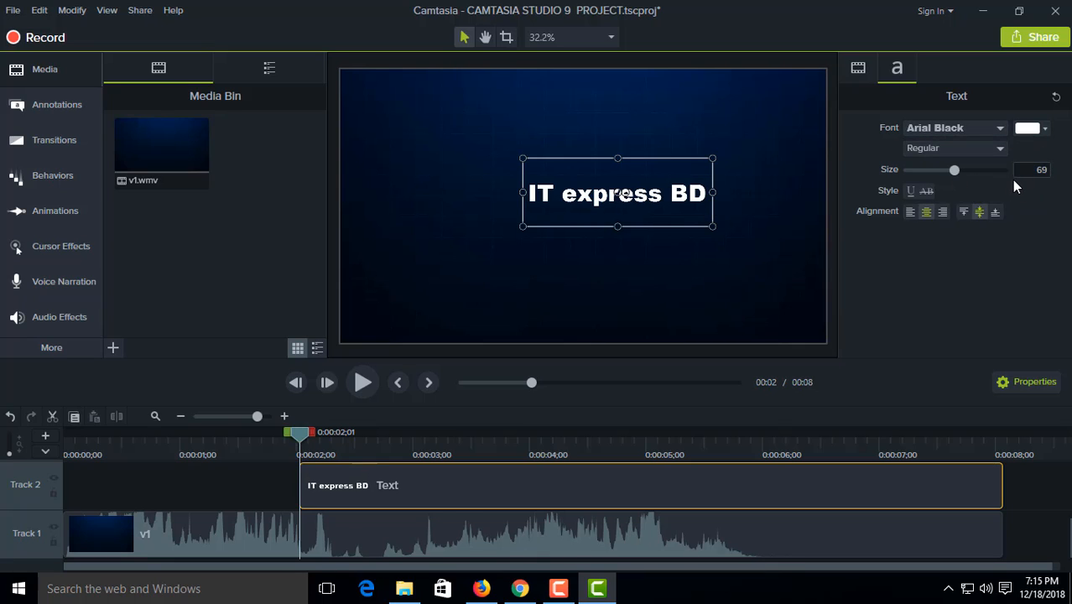
left_click_drag(980, 169, 994, 169)
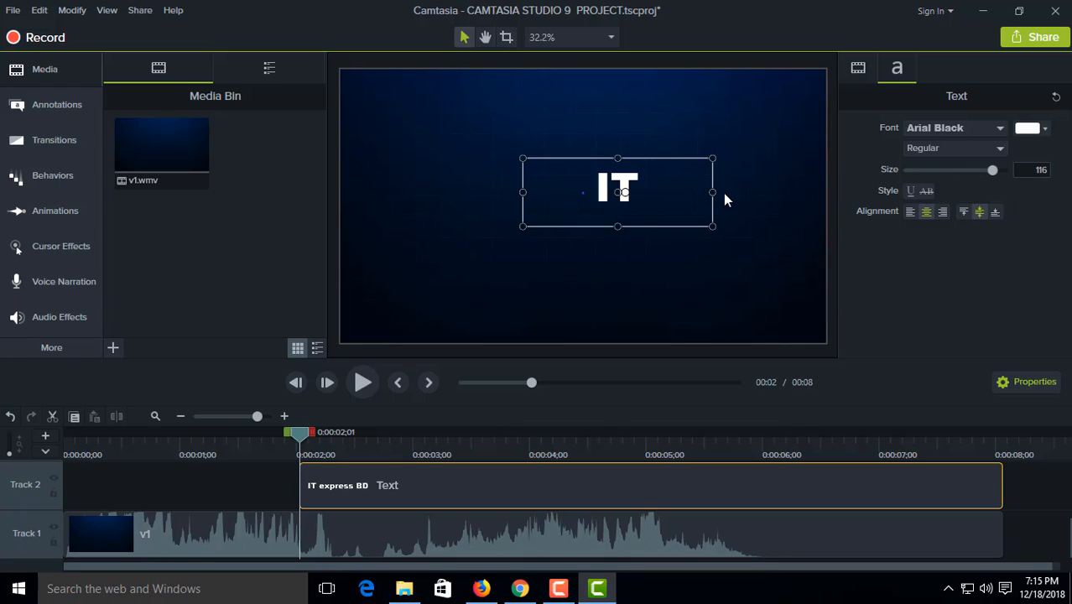
Step: Widen the title's text box on both sides to fit "IT express BD" on one line, and move it slightly up towards the canvas centre
left_click_drag(709, 193, 796, 192)
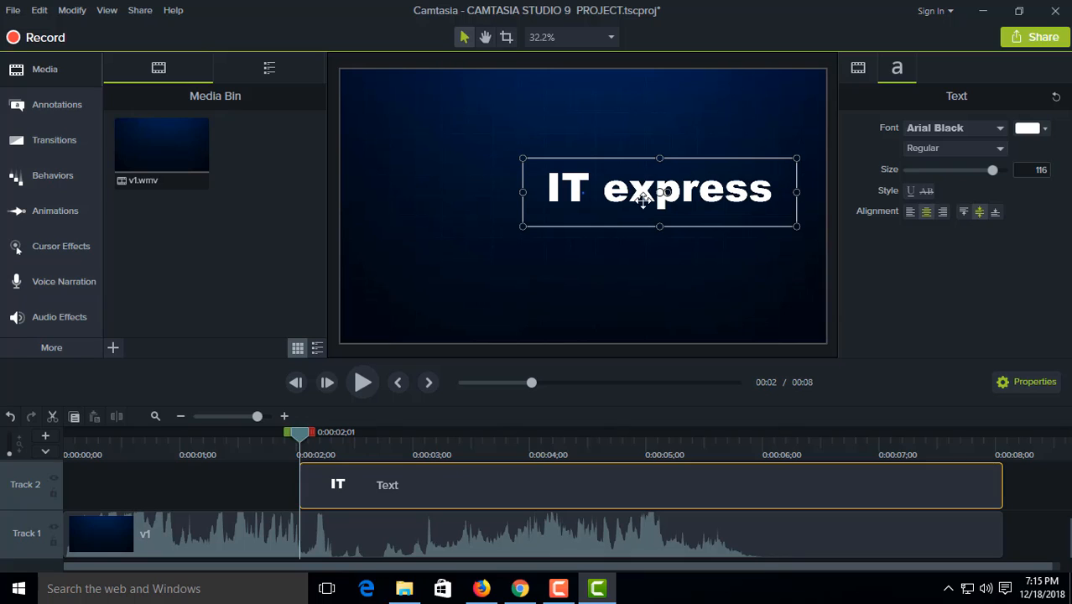
left_click_drag(521, 192, 452, 195)
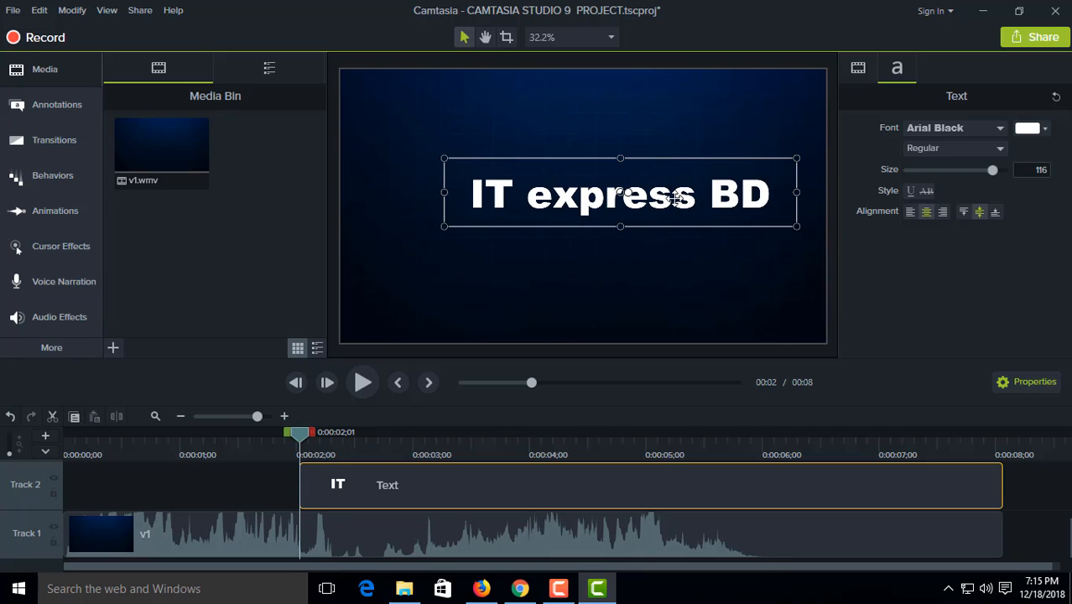
left_click_drag(676, 193, 649, 177)
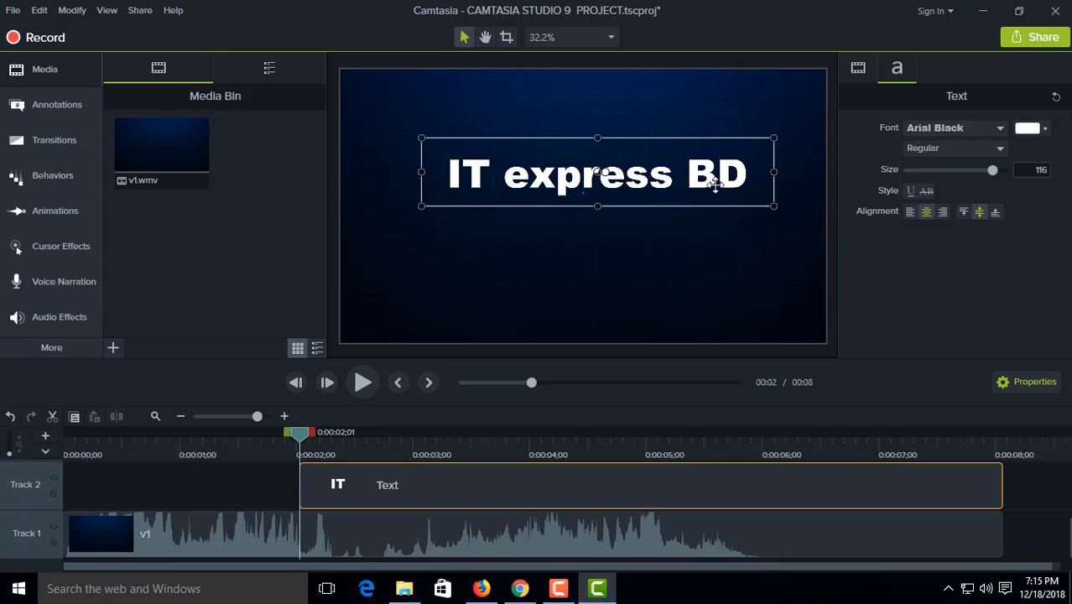
Step: Try purple, dark grey and pink as the title's font colour
left_click(1043, 131)
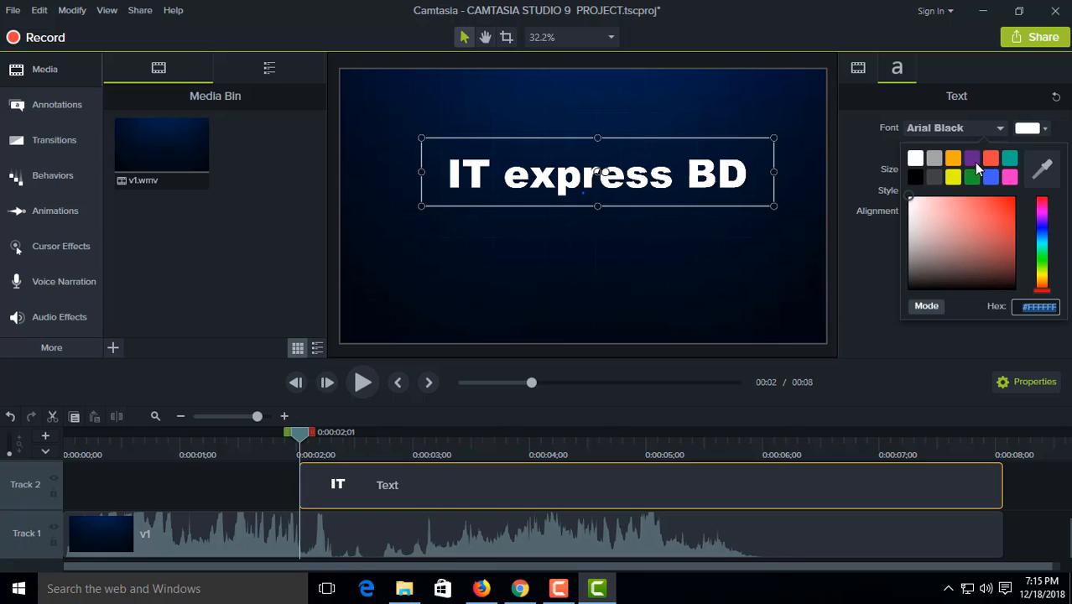
left_click(972, 158)
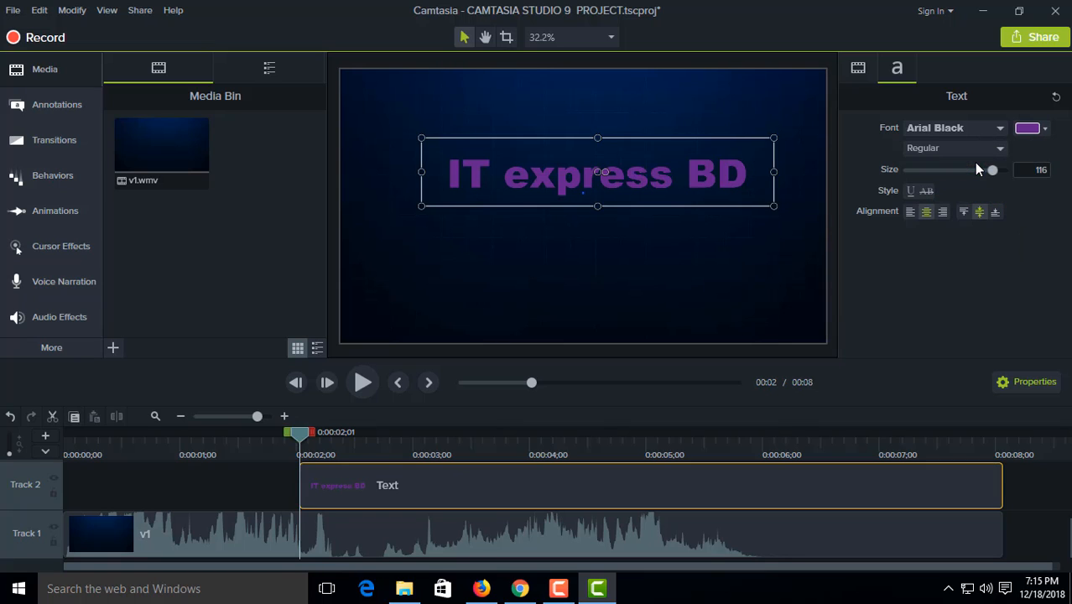
left_click(1044, 129)
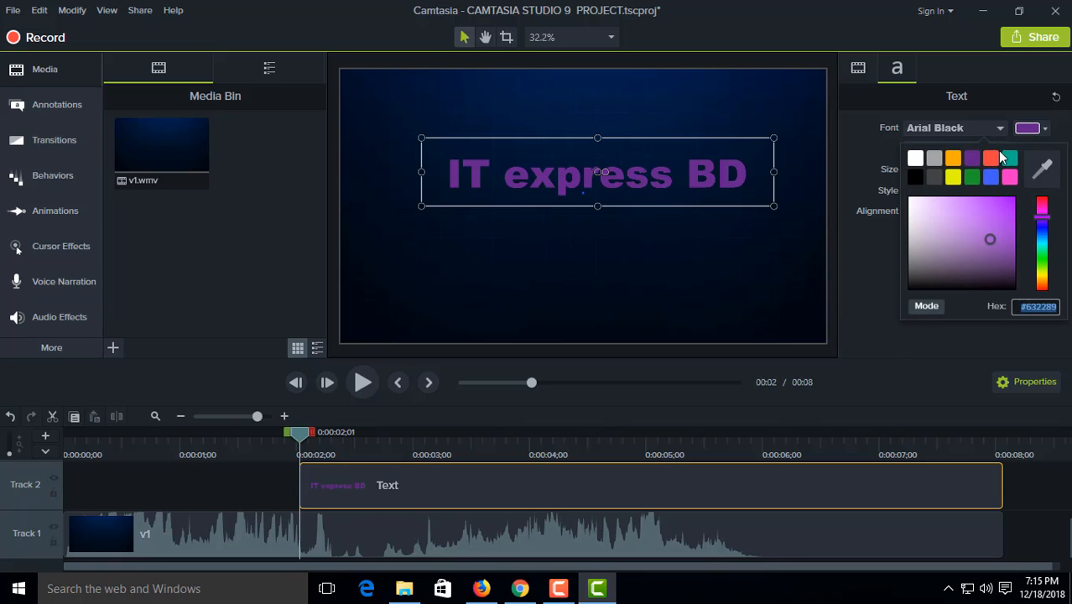
left_click(934, 177)
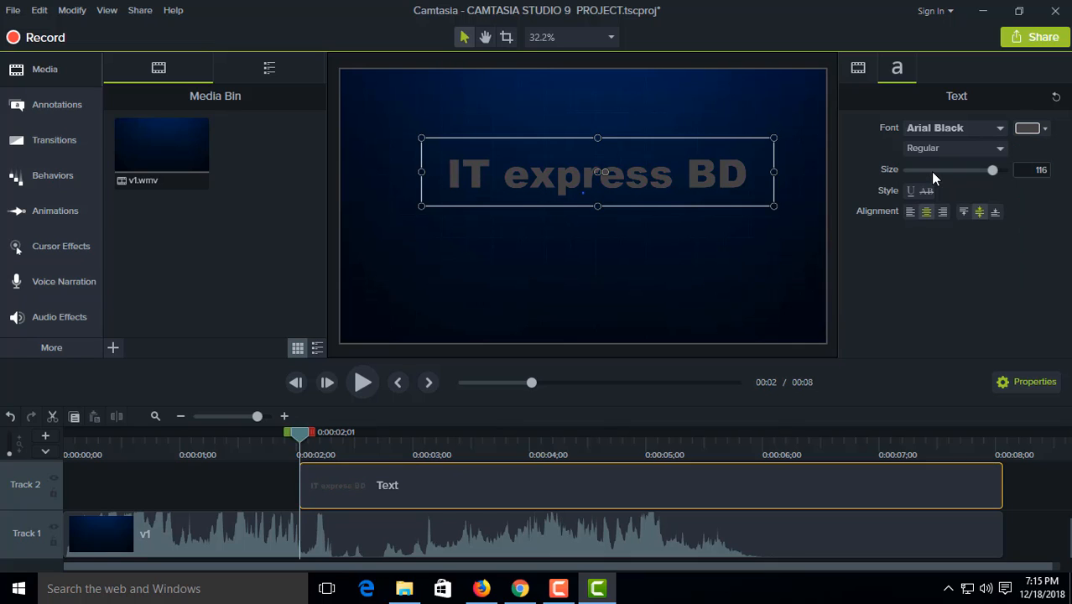
left_click(1045, 131)
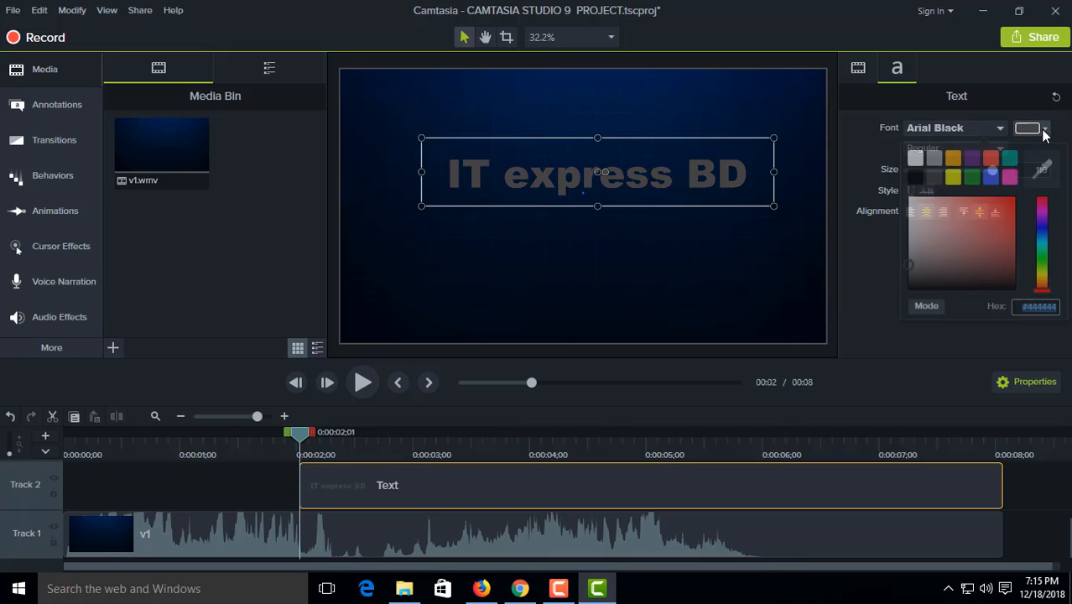
left_click(1009, 177)
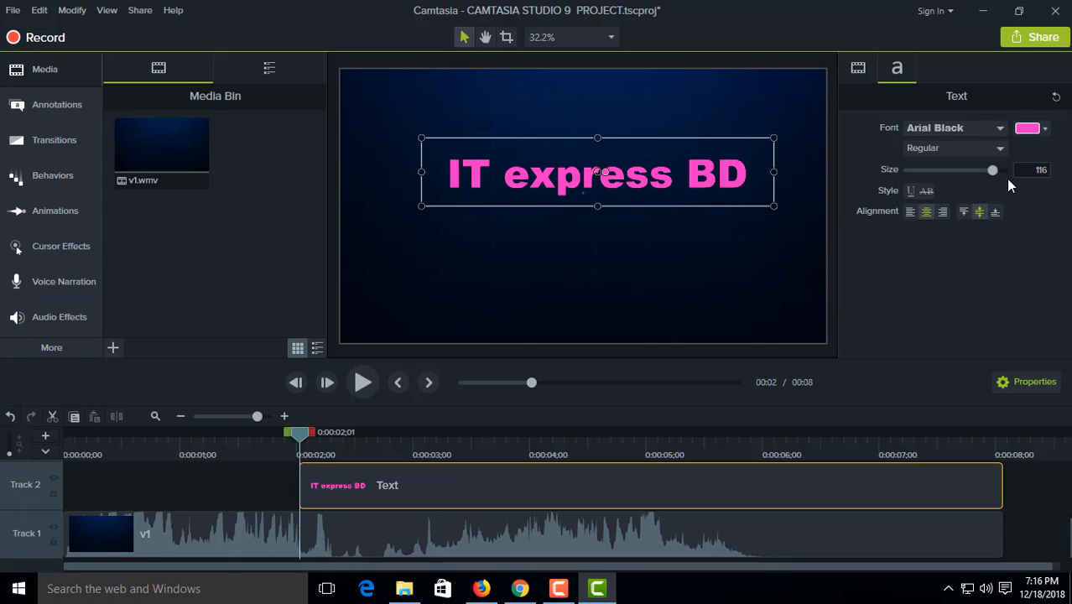
Step: Colour the title text blue and lighten the shade to #8B99EA
left_click(1044, 130)
left_click(990, 178)
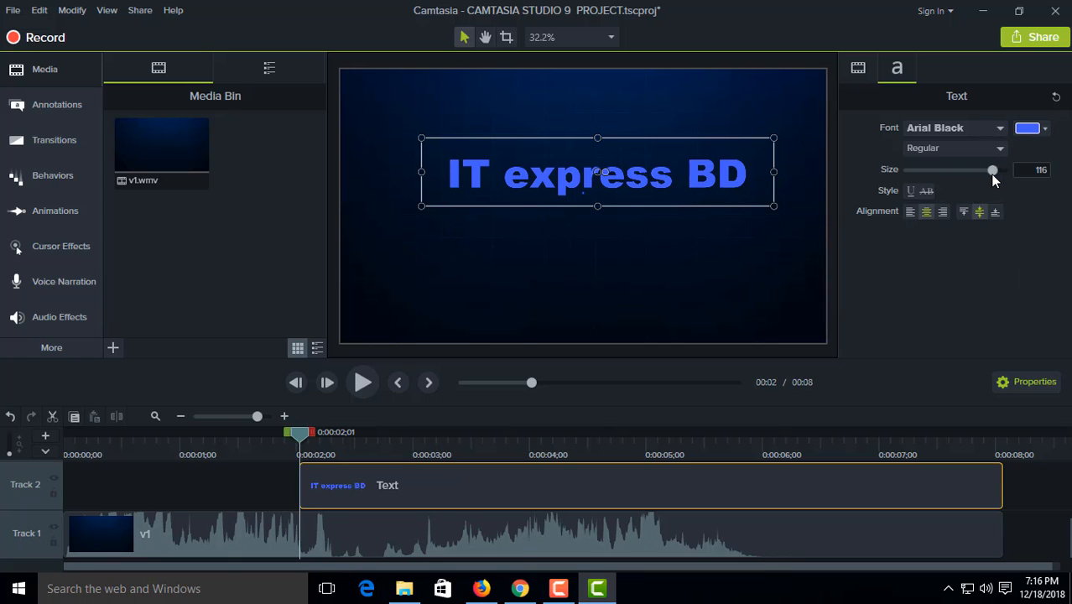
left_click(1045, 130)
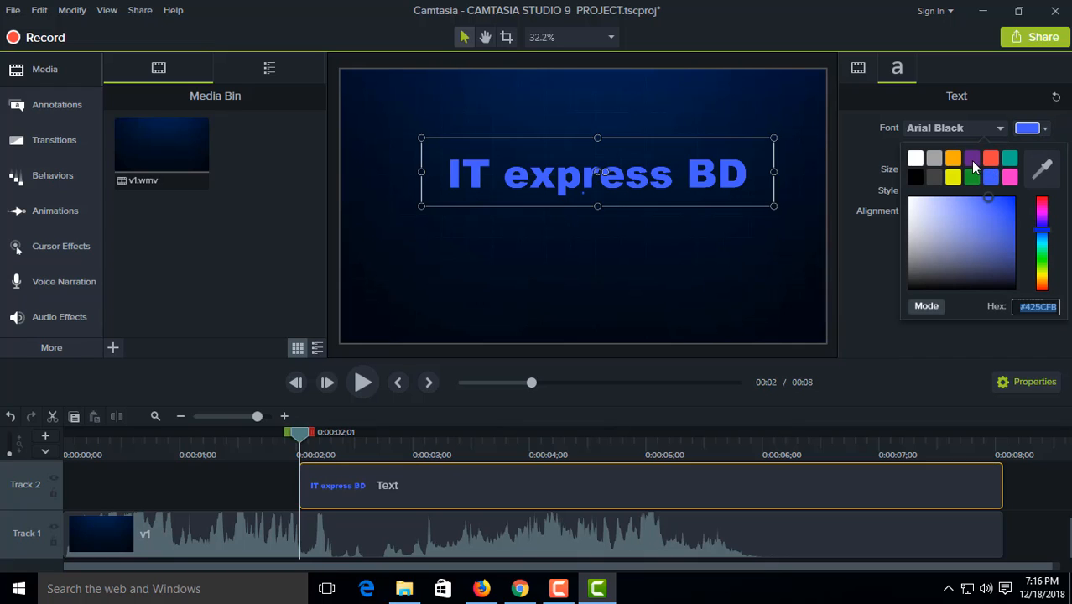
mouse_move(988, 202)
left_mouse_down()
mouse_move(1002, 270)
mouse_move(990, 267)
mouse_move(986, 211)
mouse_move(944, 222)
mouse_move(954, 204)
mouse_move(971, 221)
mouse_move(969, 207)
mouse_move(950, 204)
left_mouse_up()
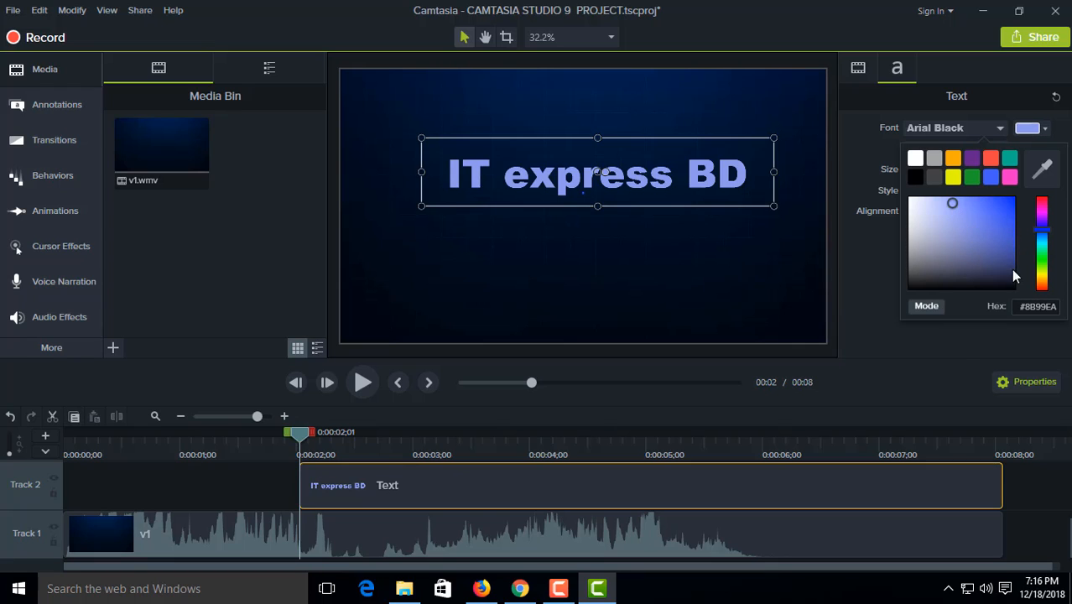
left_click(952, 353)
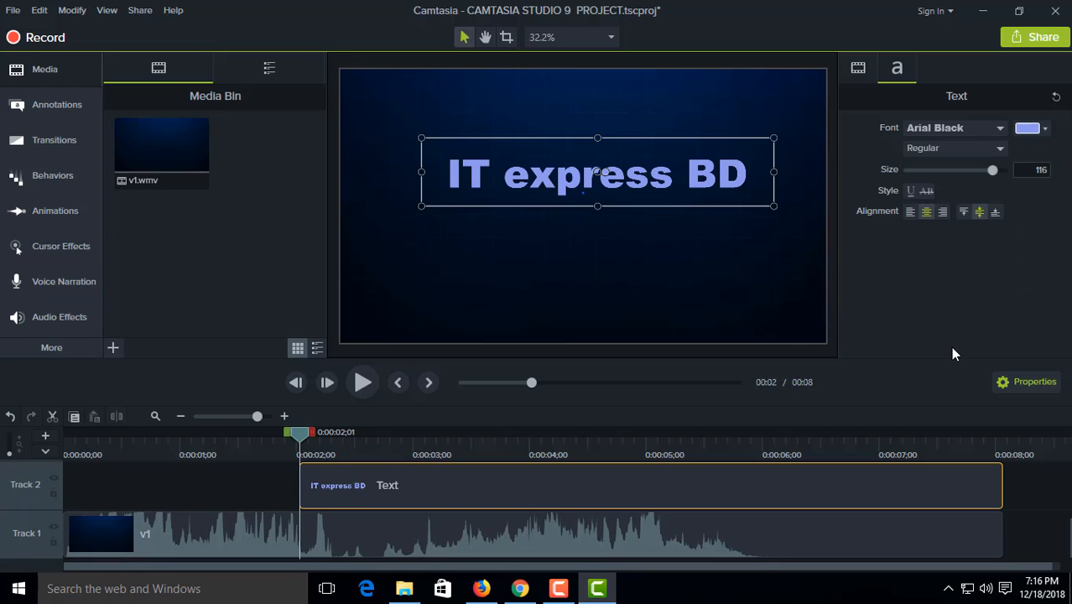
left_click(750, 251)
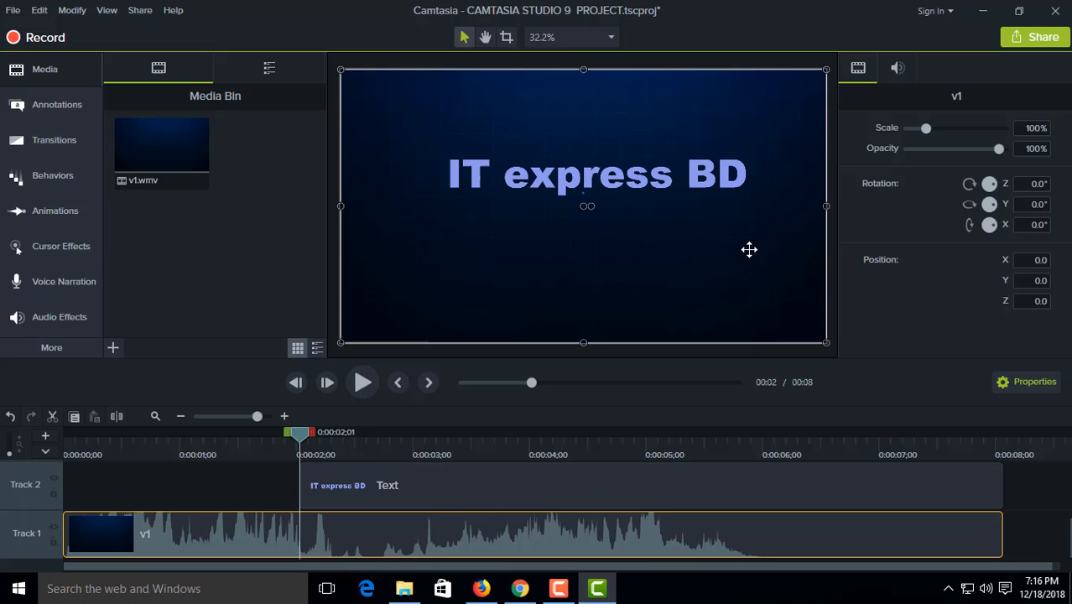
Step: Preview the title in the intro, replay from the beginning, and pause at 0:00:05;18 where the slogan and channel address are shown
left_click(382, 490)
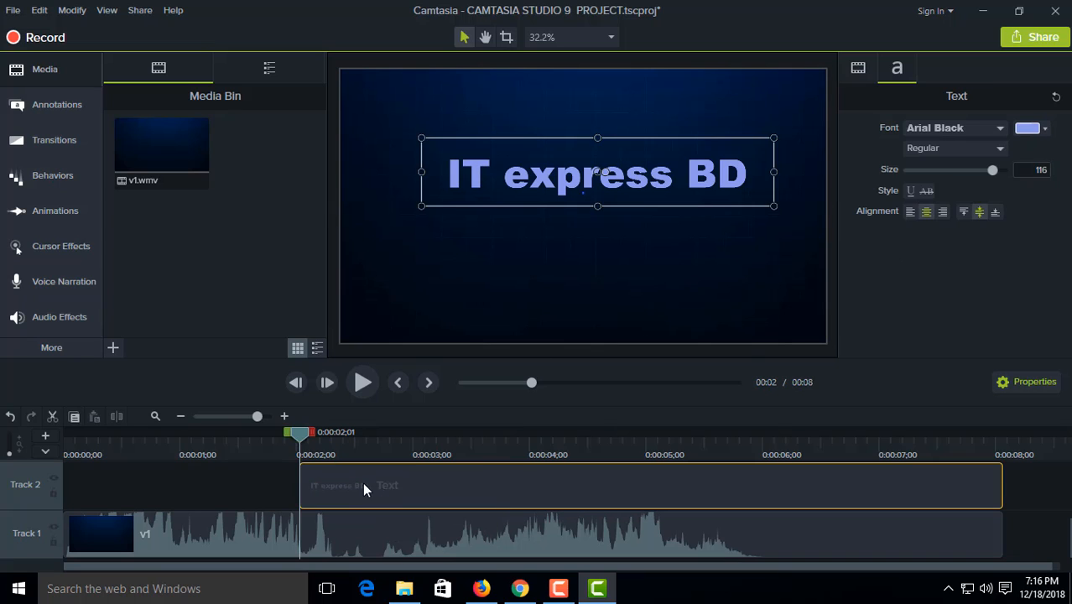
left_click_drag(312, 448, 377, 463)
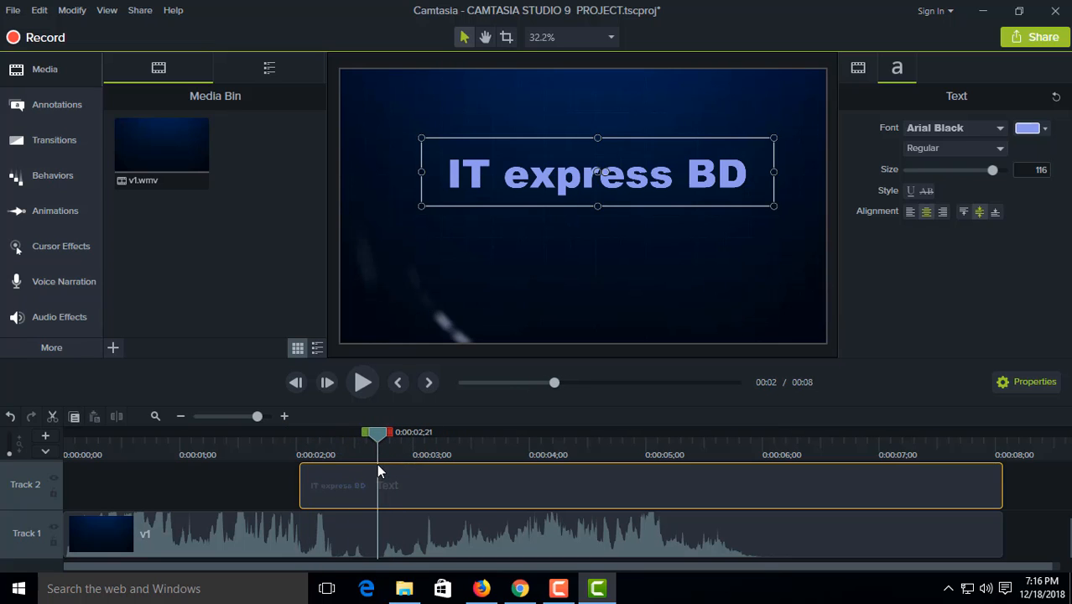
left_click(363, 383)
left_click(363, 382)
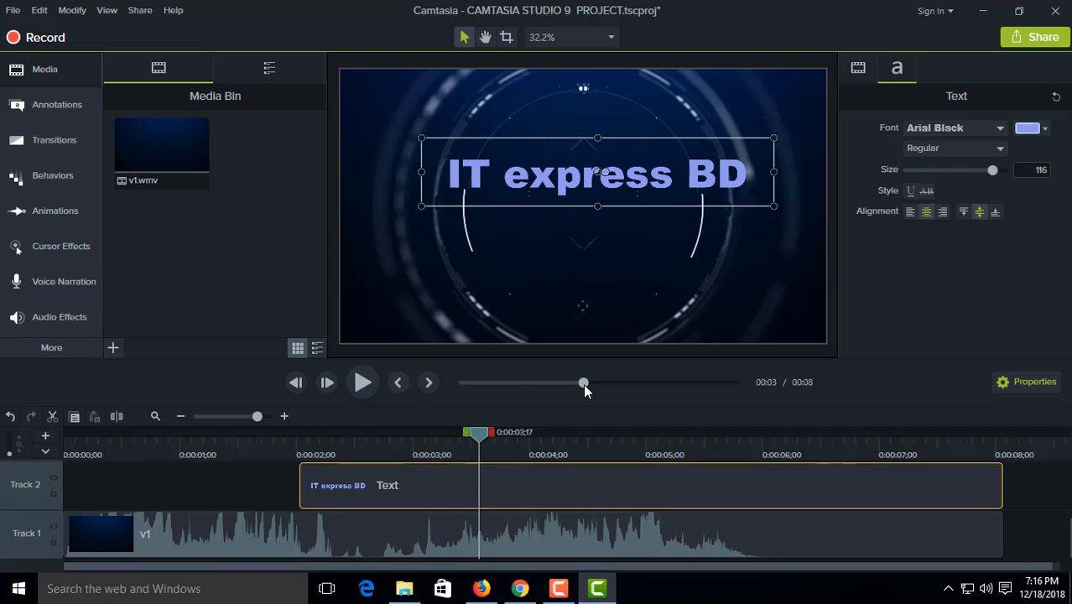
left_click_drag(584, 384, 429, 382)
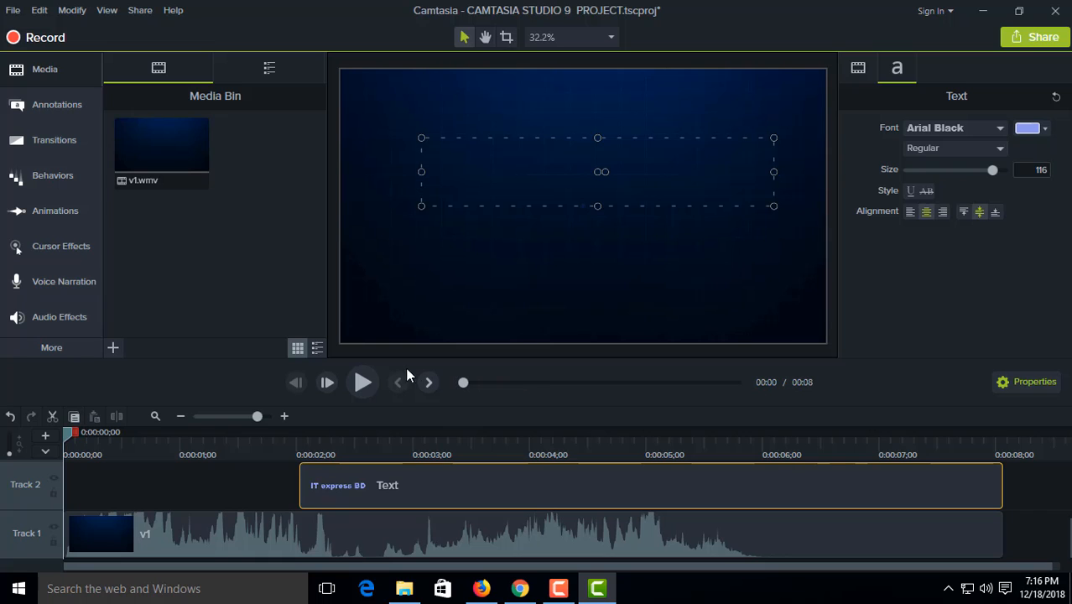
left_click(361, 383)
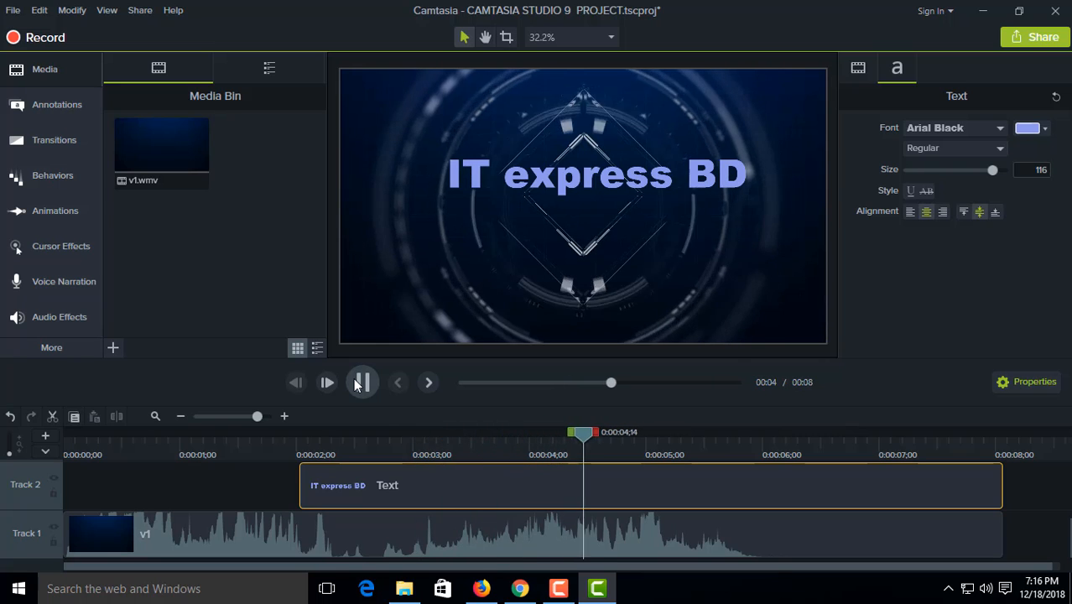
left_click(359, 383)
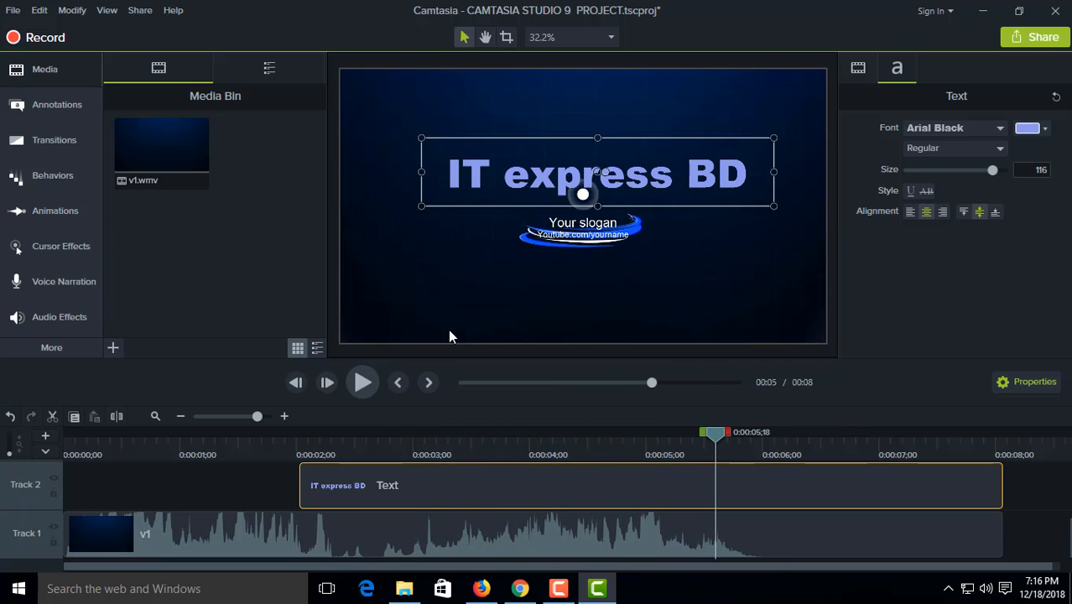
Step: Replace the placeholder channel address below the slogan with "youtube.com/c/ITexpressBD"
left_click(570, 224)
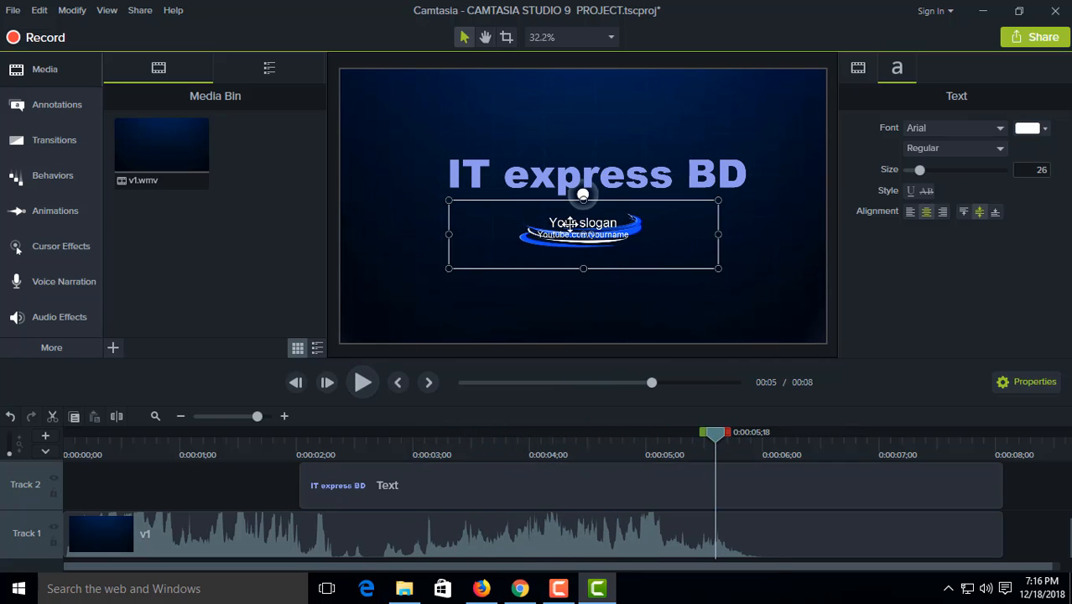
double_click(628, 239)
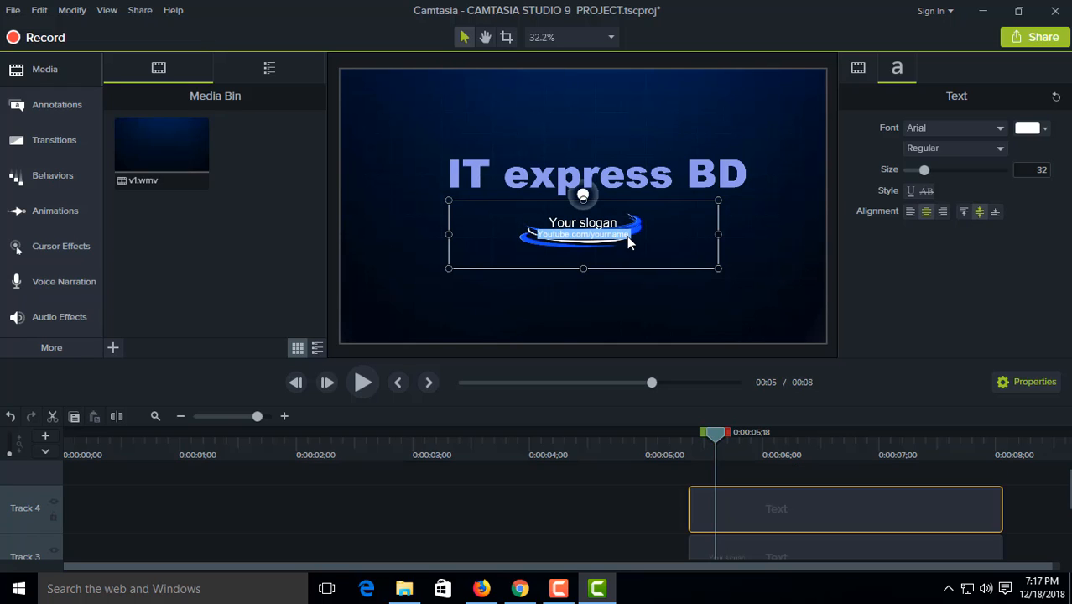
type("you")
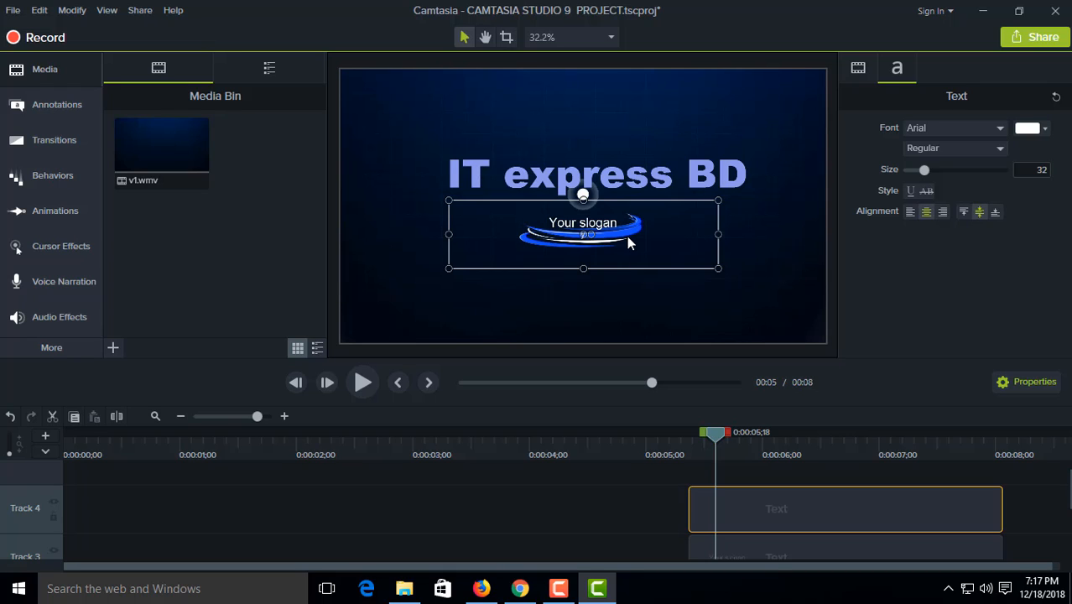
type("tube.com/c/ITexpress")
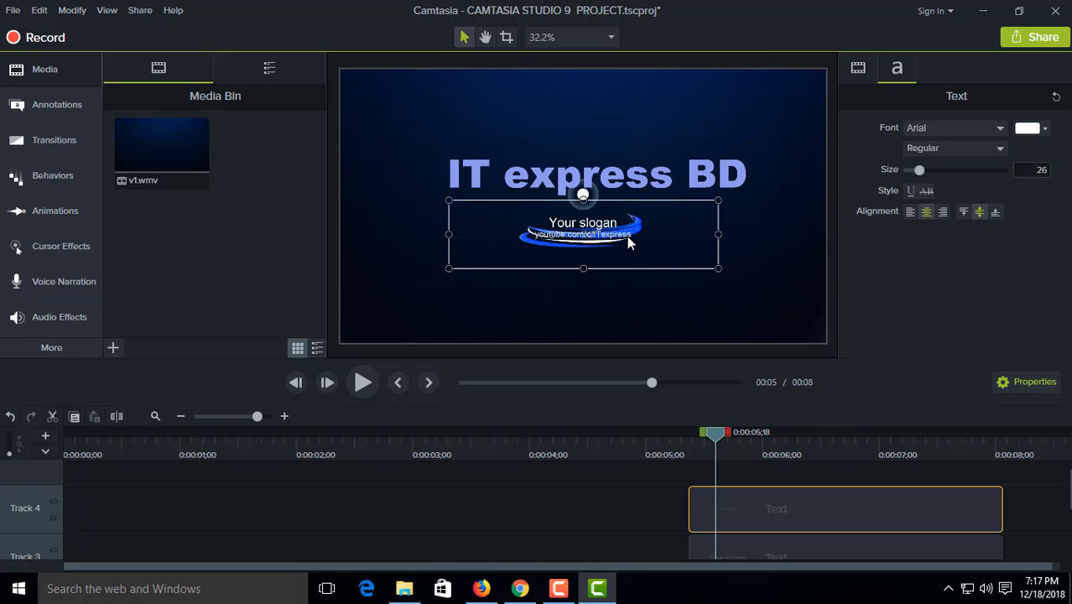
type("BD")
left_click_drag(652, 234, 525, 235)
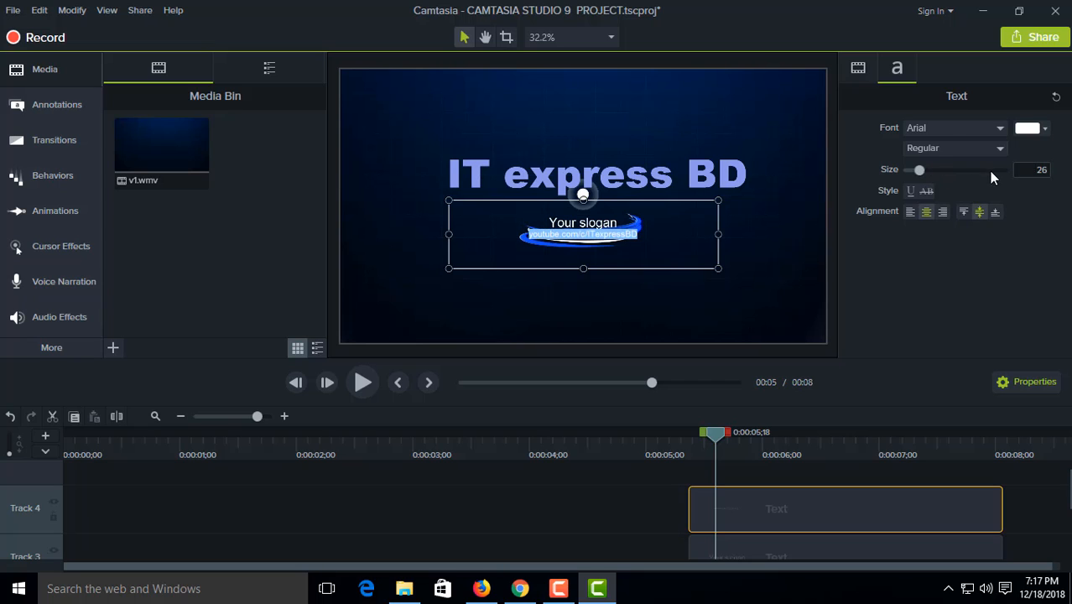
left_click(732, 224)
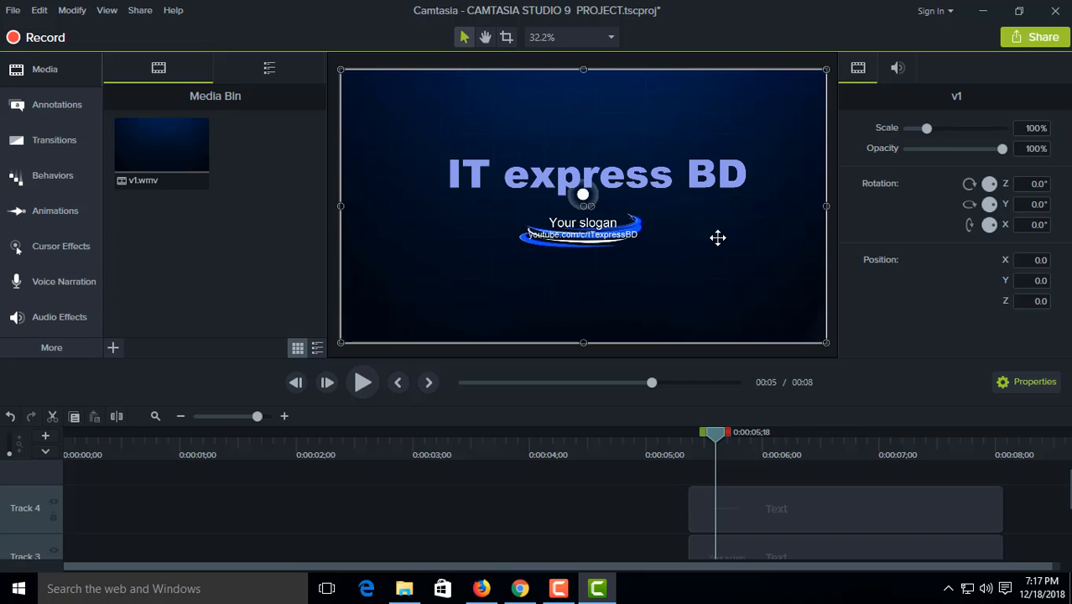
Step: Shrink the channel address text box to one line's height and move it below the blue swoosh
left_click(618, 245)
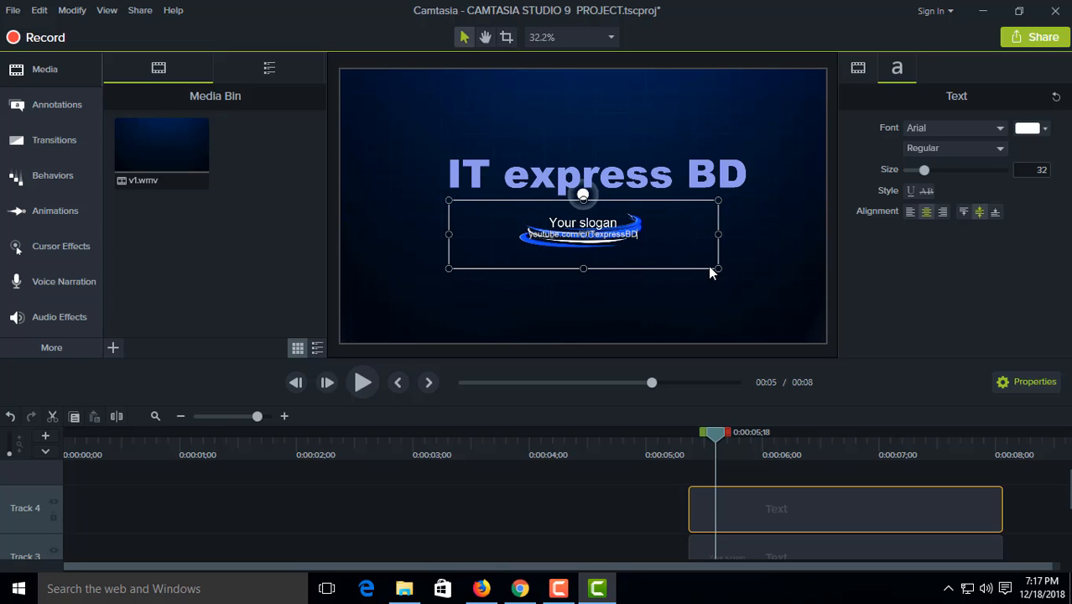
left_click_drag(718, 268, 696, 220)
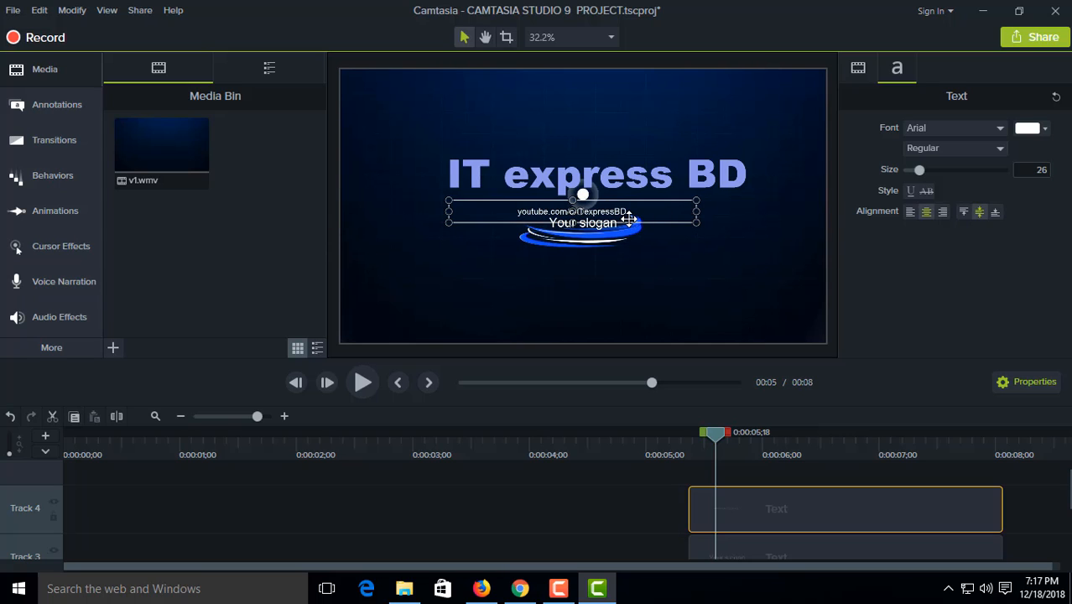
left_click_drag(628, 217, 620, 268)
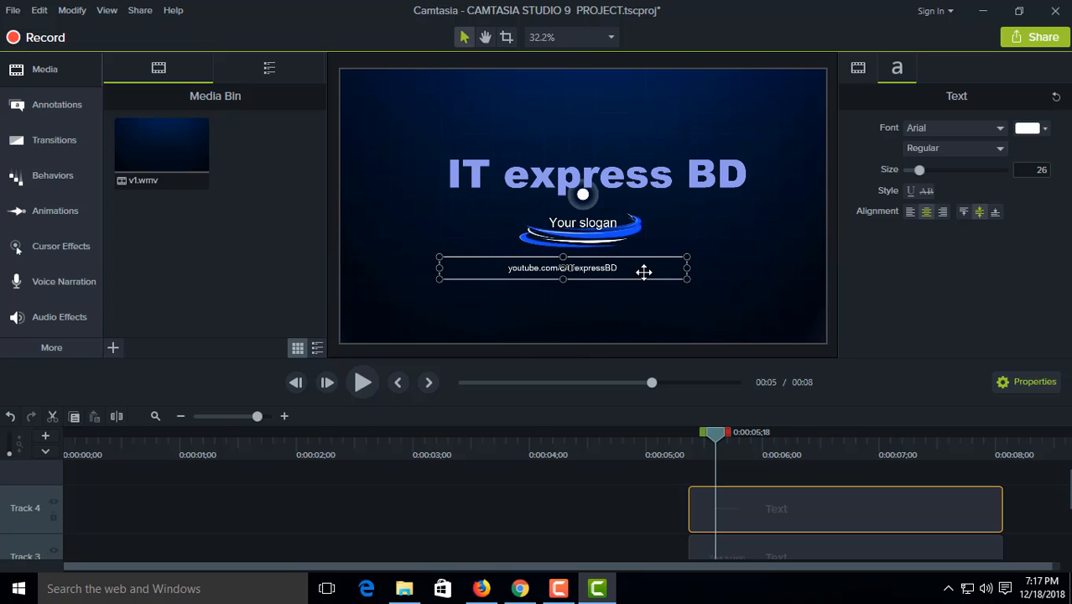
Step: Enlarge the channel address to font size 58 and centre its text box horizontally on the canvas
left_click(689, 271)
left_click(642, 269)
left_click_drag(922, 171, 949, 171)
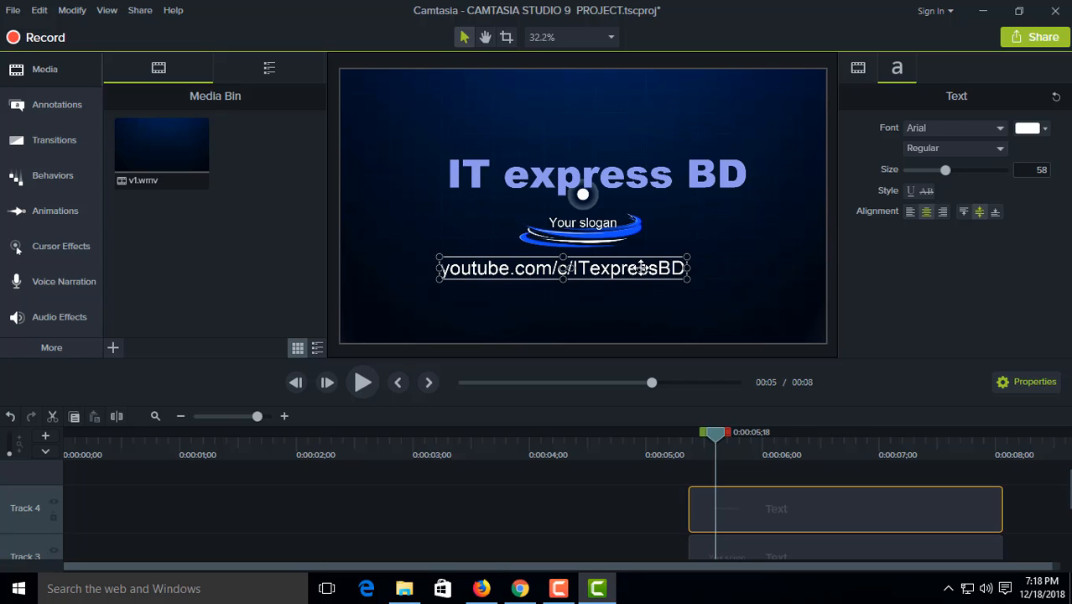
left_click_drag(634, 275, 656, 277)
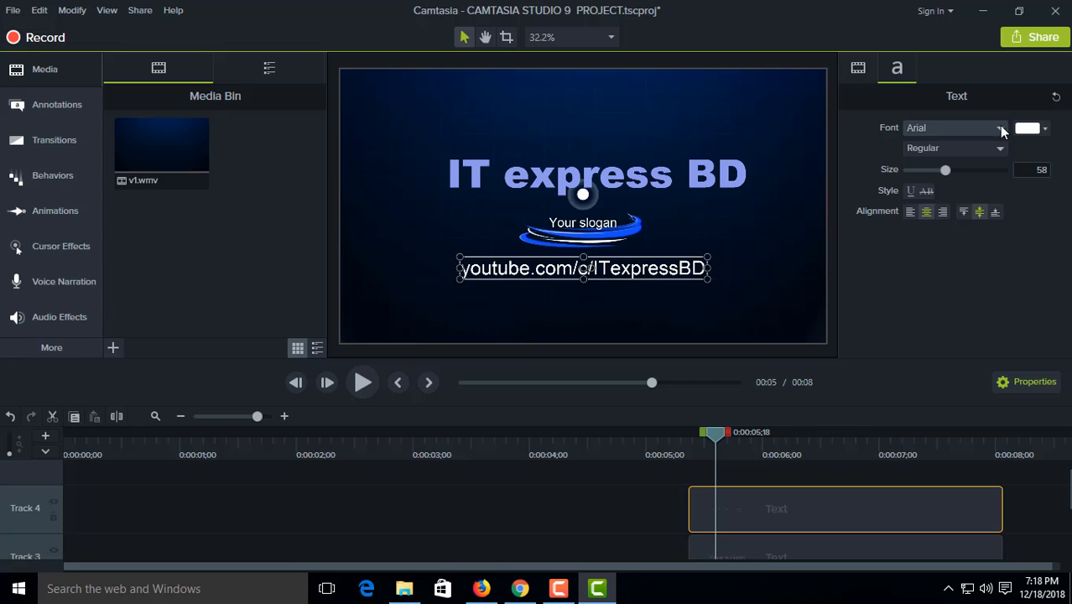
Step: Colour the channel address red and deepen the shade to #F50B0B
left_click(1045, 128)
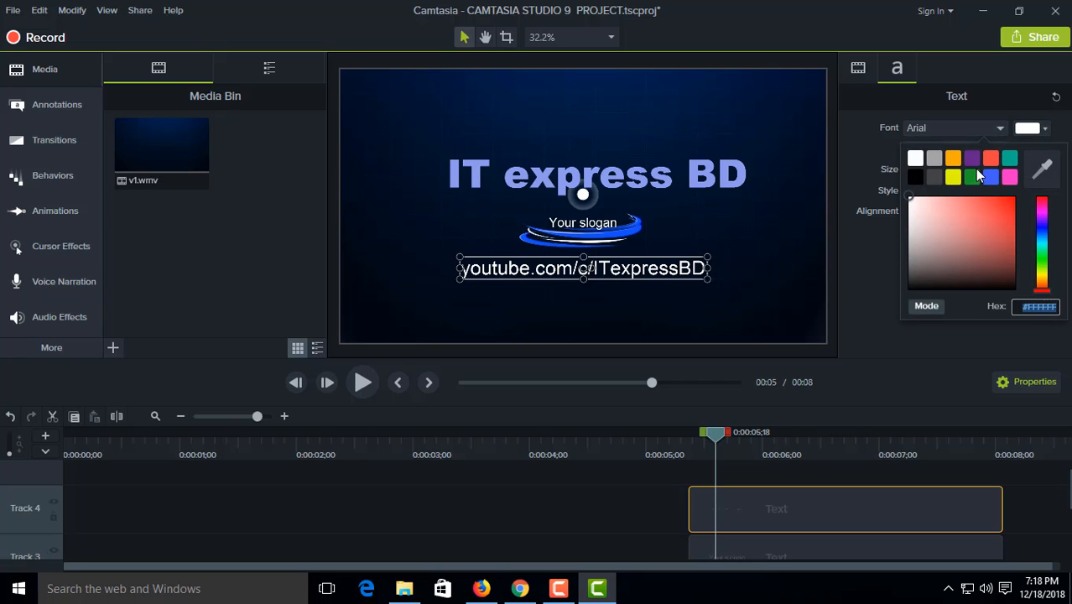
left_click(992, 158)
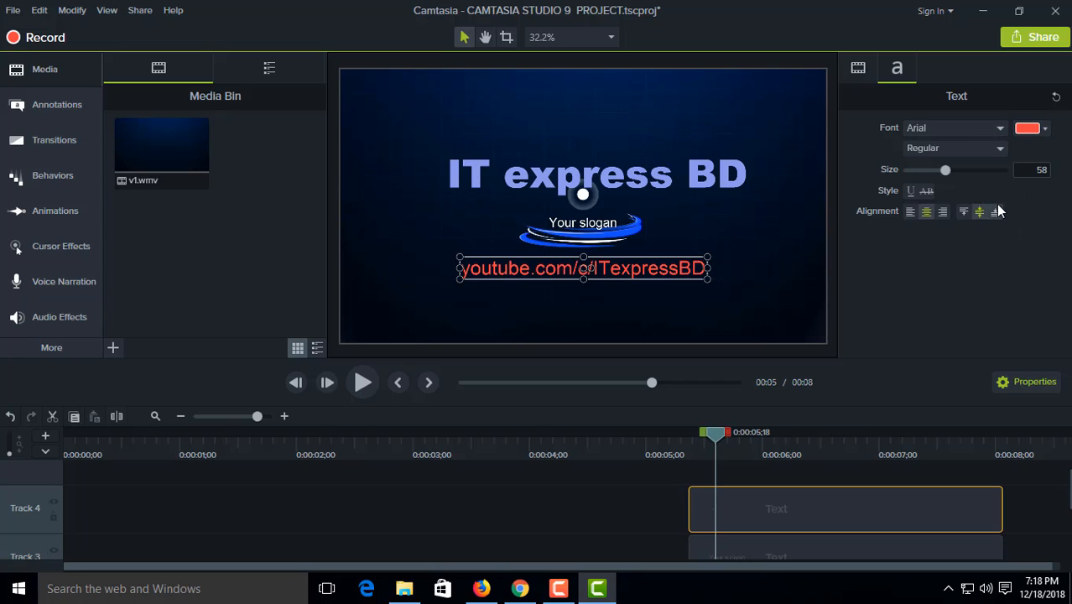
left_click(1045, 128)
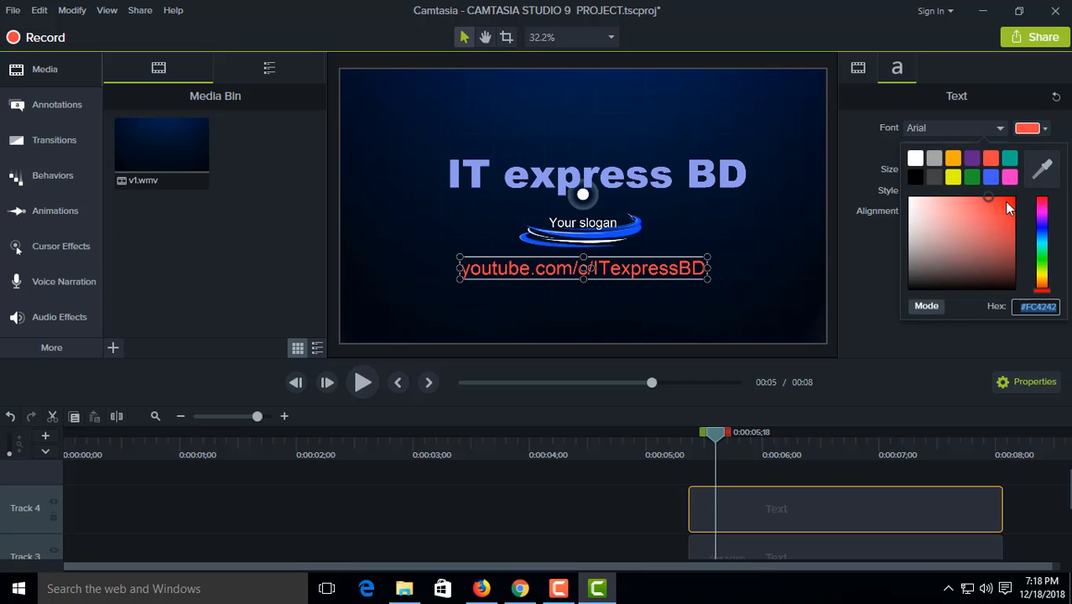
left_click(991, 195)
left_click_drag(1000, 202, 1013, 207)
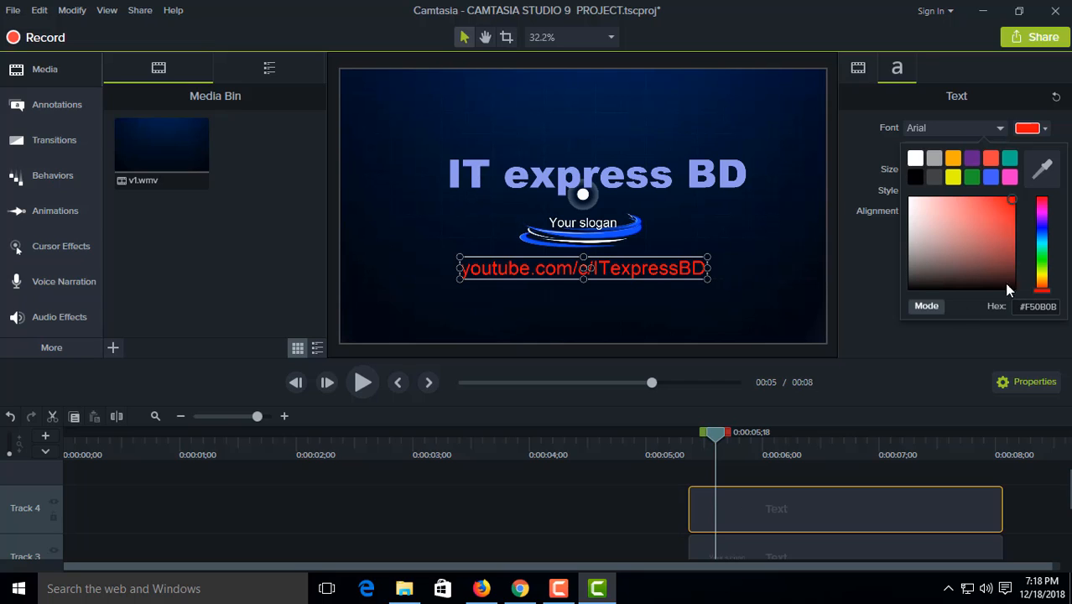
left_click(859, 344)
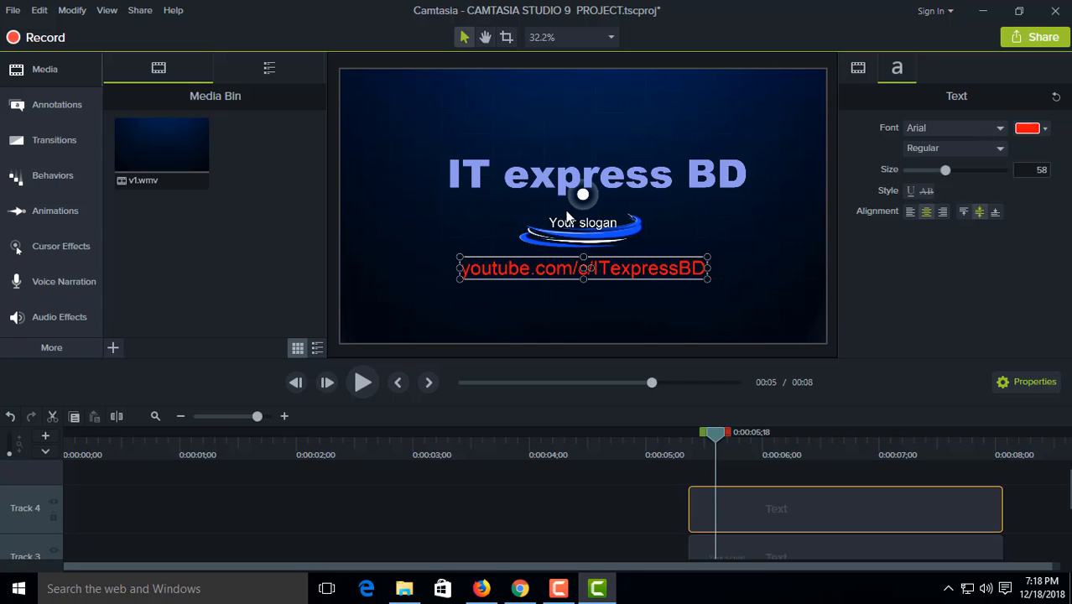
Step: Replace the "Your slogan" placeholder with "A Tech Channel"
left_click(573, 221)
double_click(572, 221)
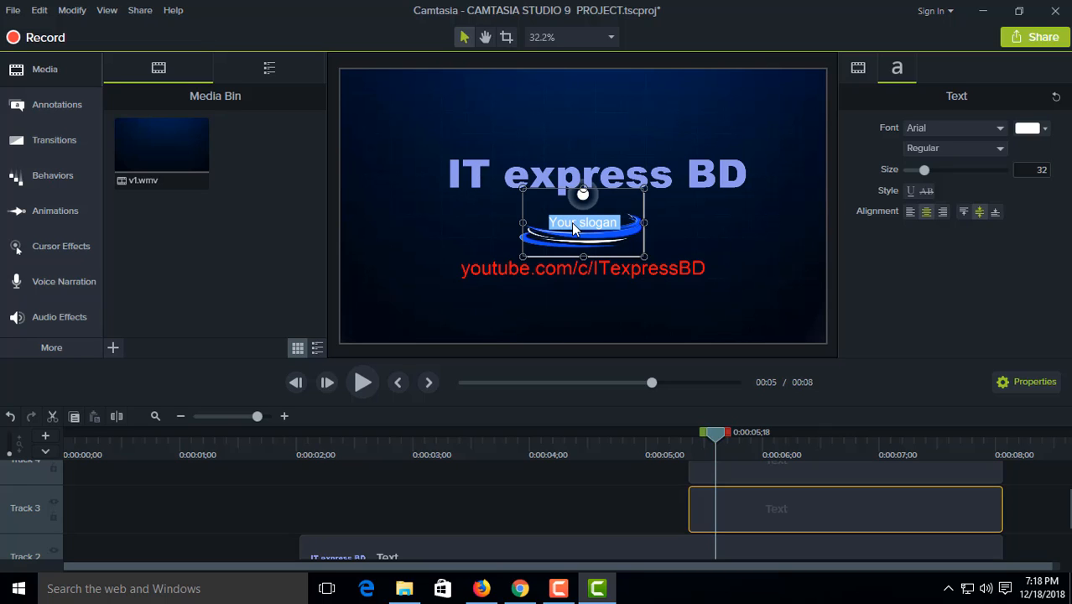
key("BackSpace")
type("A Tech")
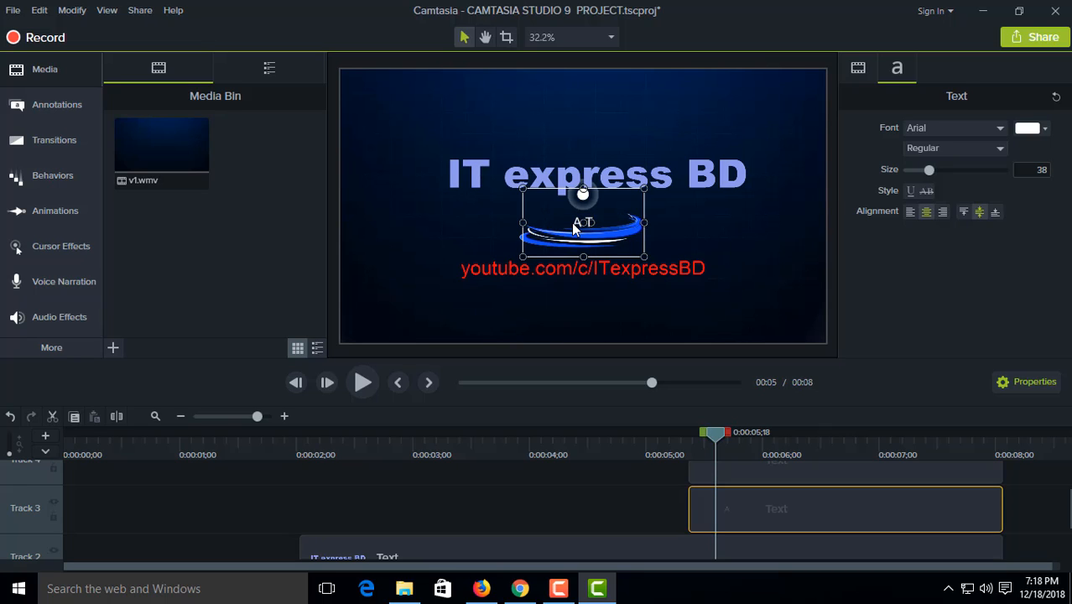
type(" Channel")
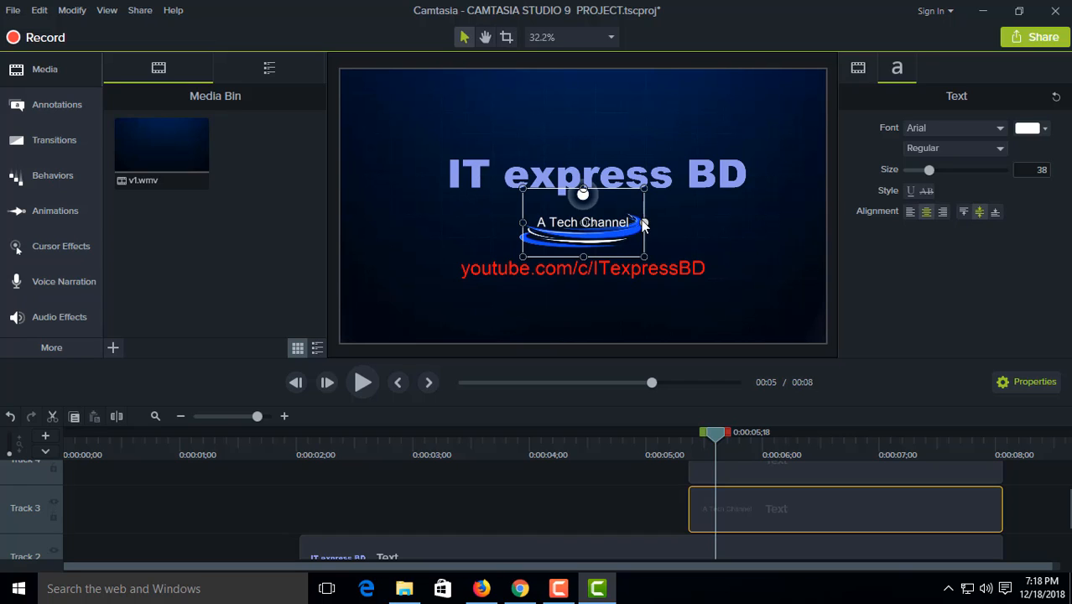
Step: Colour the slogan text yellow and increase its font size to 77
left_click_drag(630, 223, 537, 224)
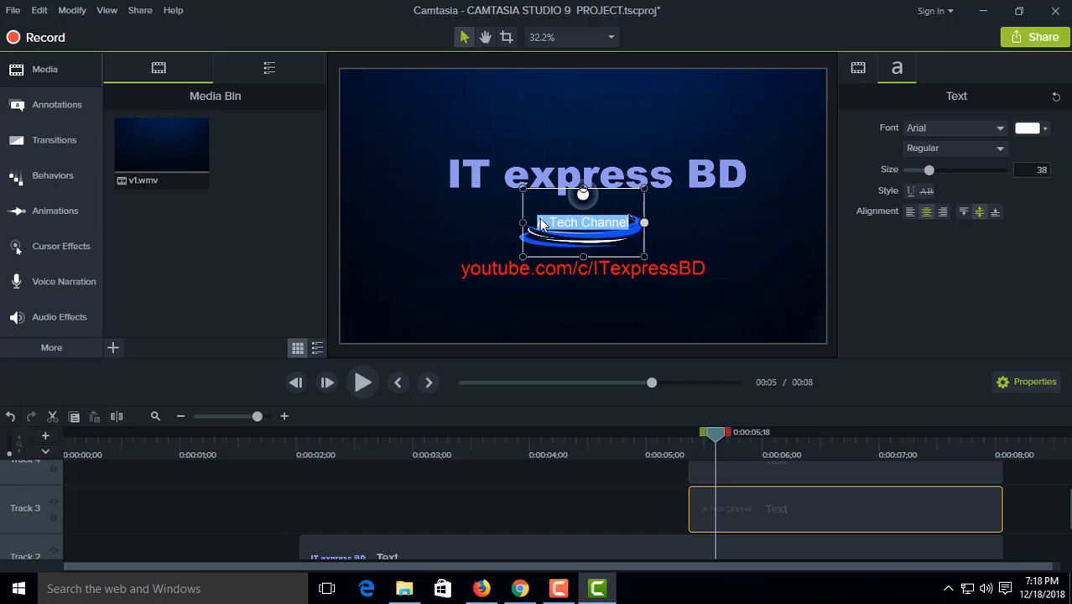
left_click(1031, 131)
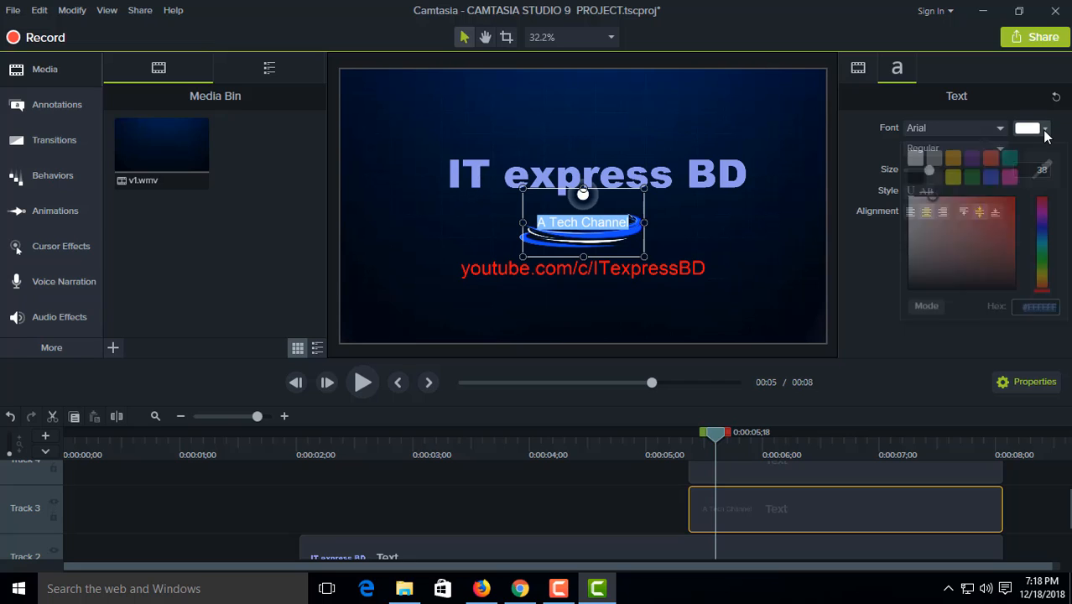
left_click(952, 177)
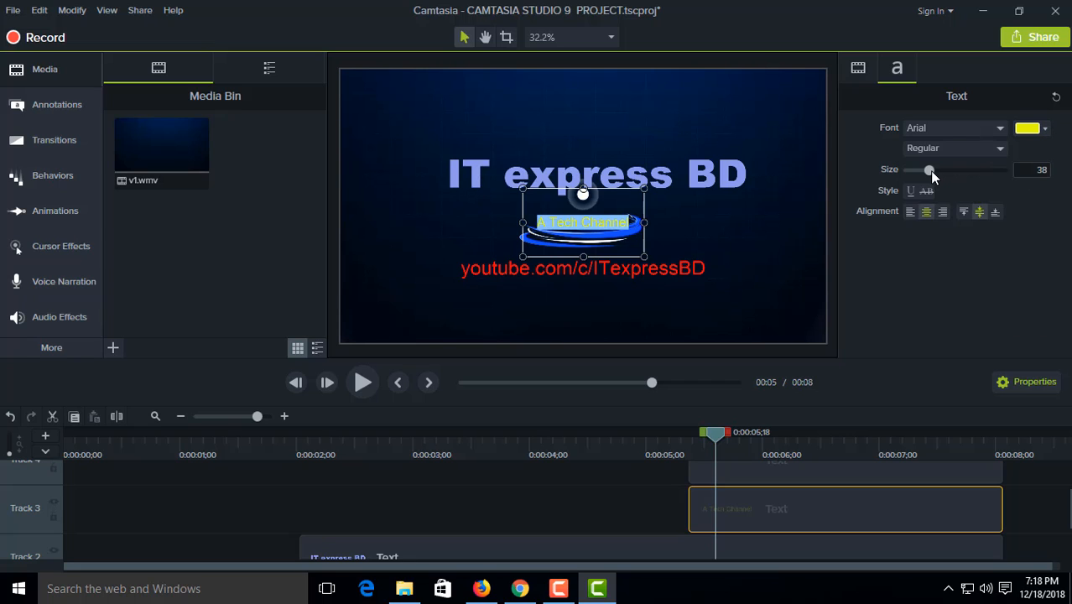
left_click_drag(929, 170, 962, 172)
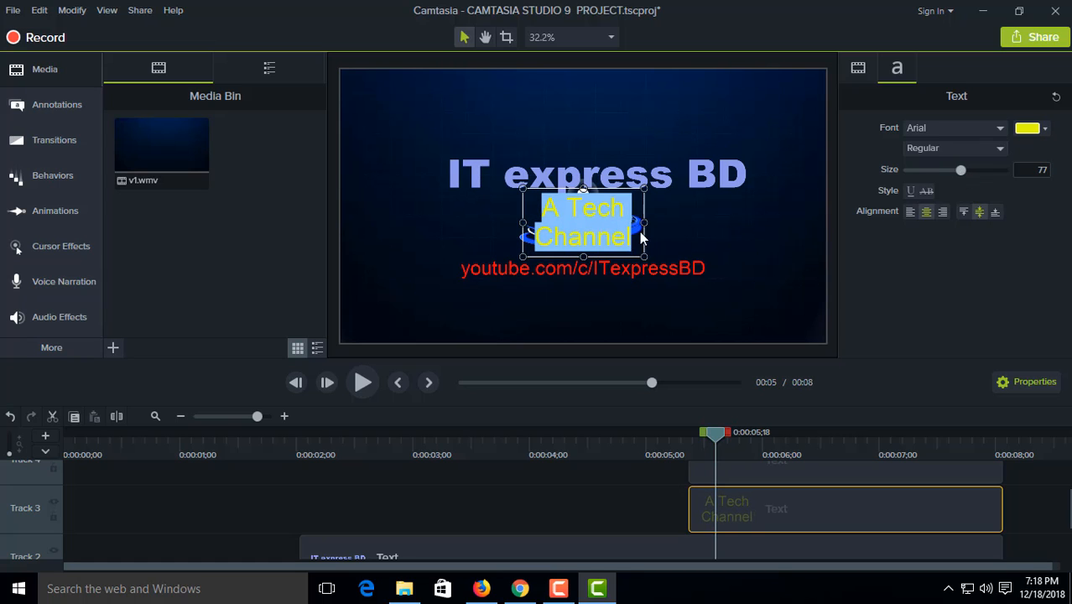
Step: Widen the slogan's text box to fit one line, reduce its height, and place it between the title and the channel address
left_click_drag(643, 222, 736, 220)
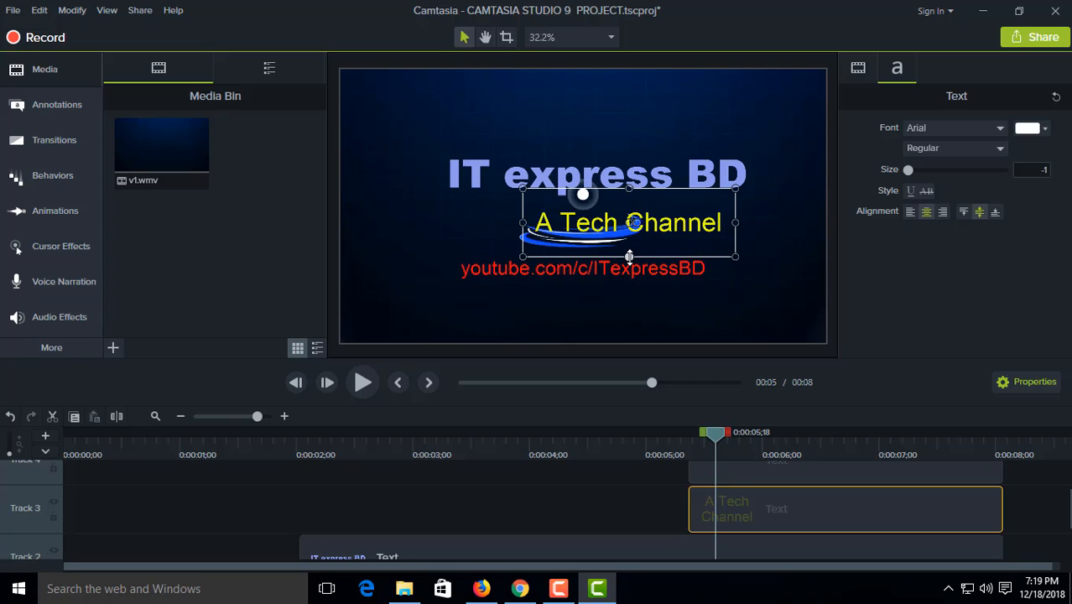
left_click_drag(629, 256, 629, 234)
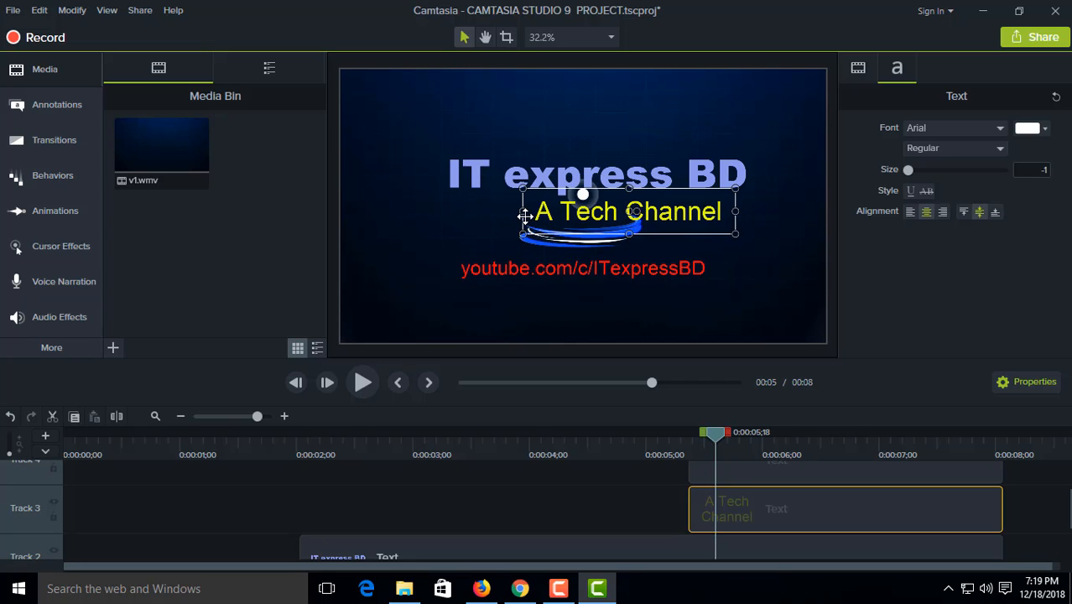
left_click_drag(524, 215, 575, 213)
left_click_drag(696, 215, 735, 227)
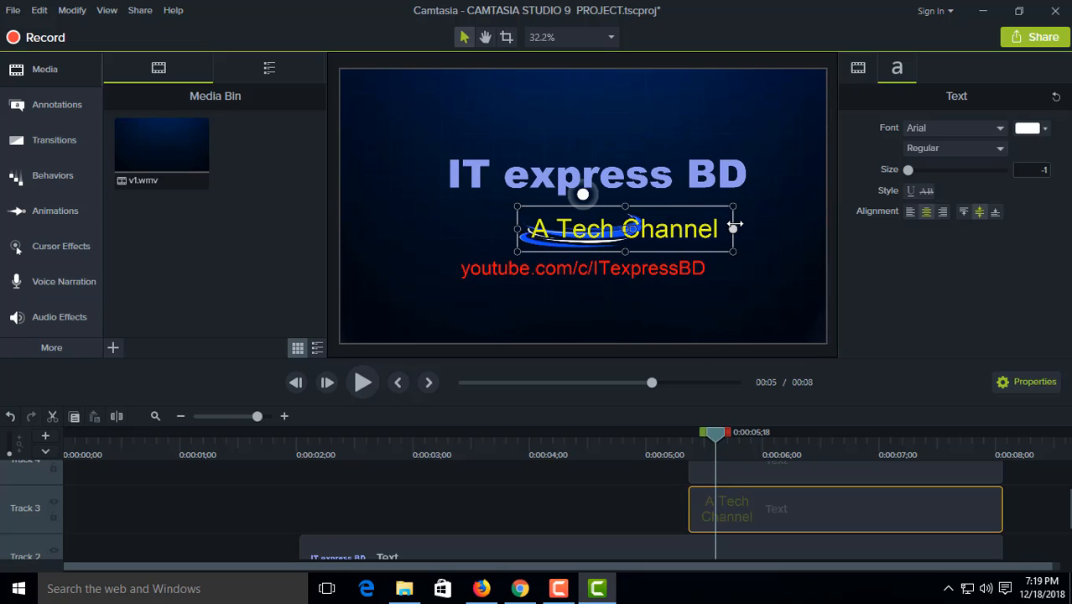
Step: Try white, shades of red, and green as the slogan's font colour
left_click(1045, 130)
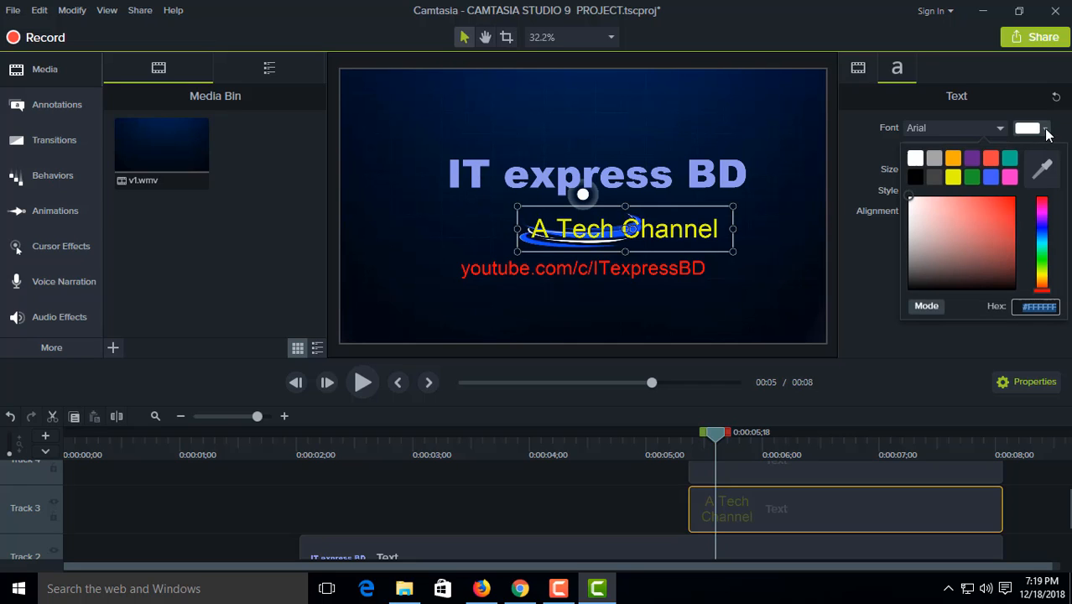
left_click(912, 201)
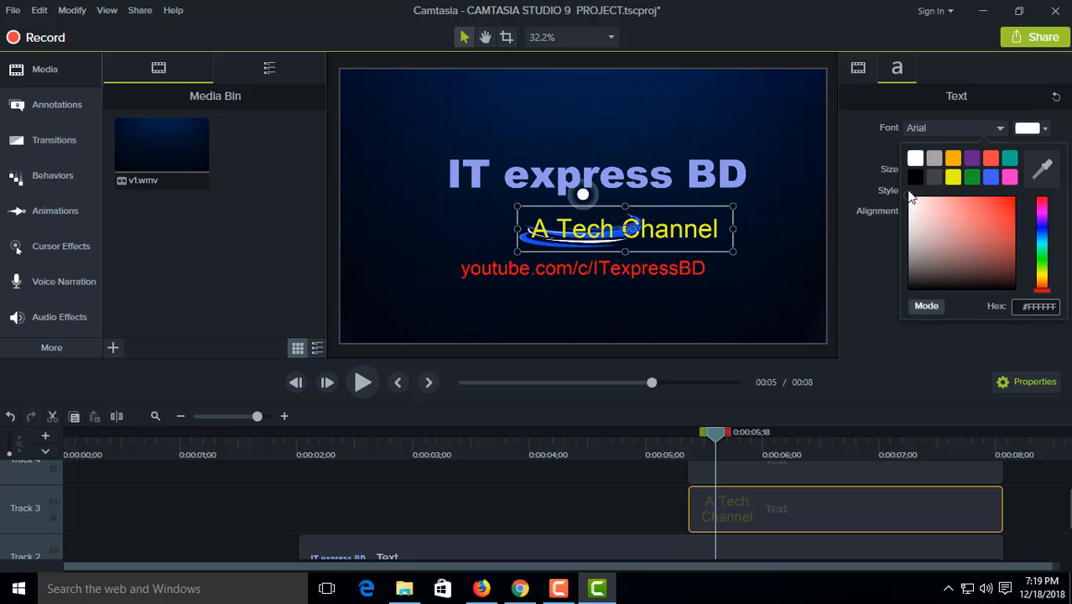
double_click(697, 237)
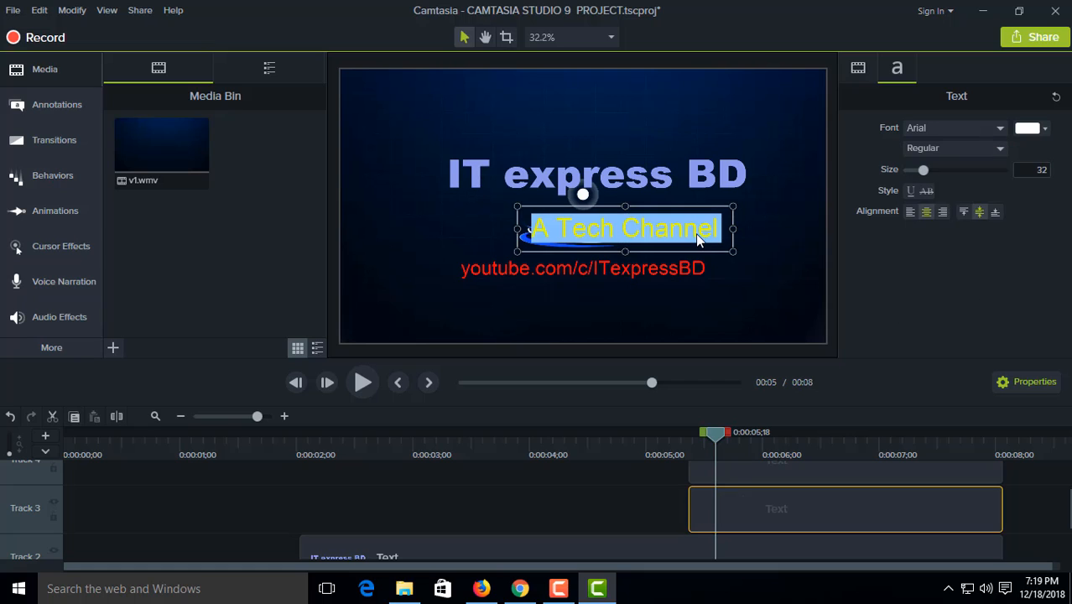
left_click(1037, 128)
left_click(993, 216)
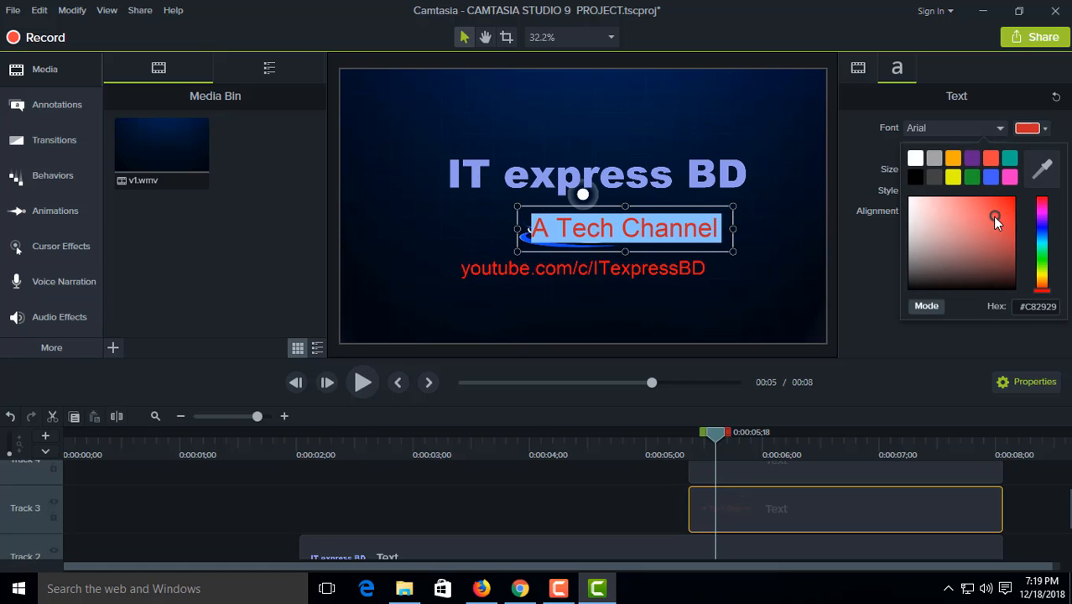
mouse_move(993, 216)
left_mouse_down()
mouse_move(981, 261)
mouse_move(971, 212)
left_mouse_up()
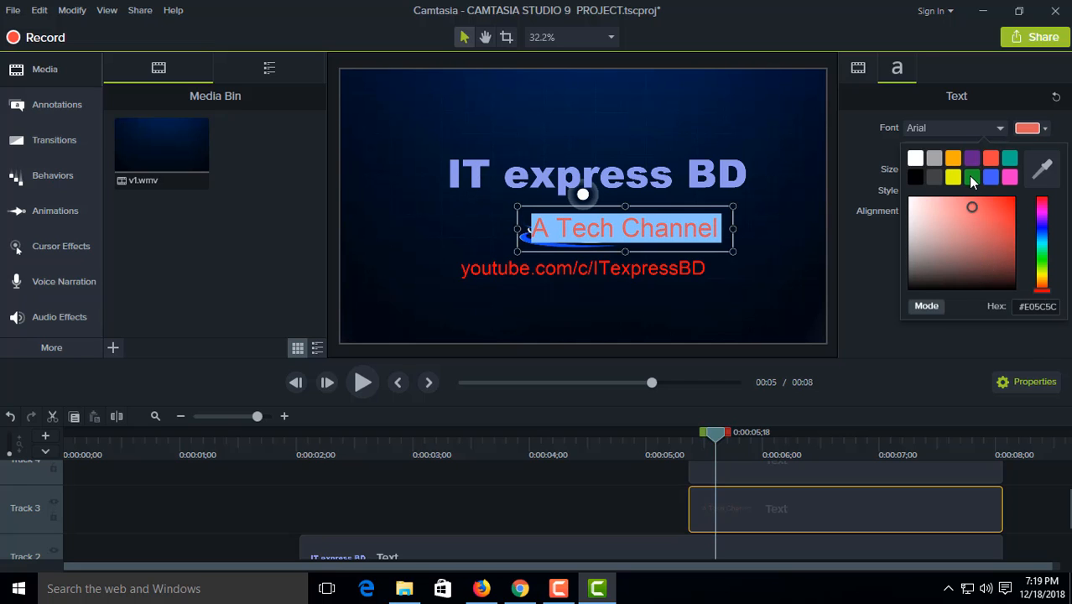
left_click(971, 177)
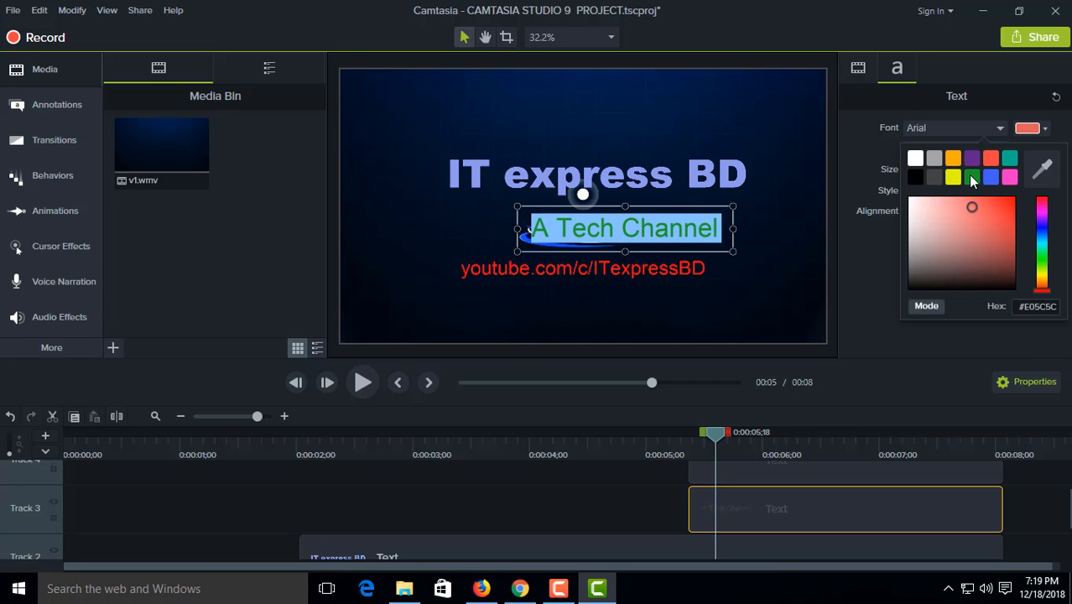
Step: Try orange, pink and blue as the slogan's font colour
left_click(1030, 128)
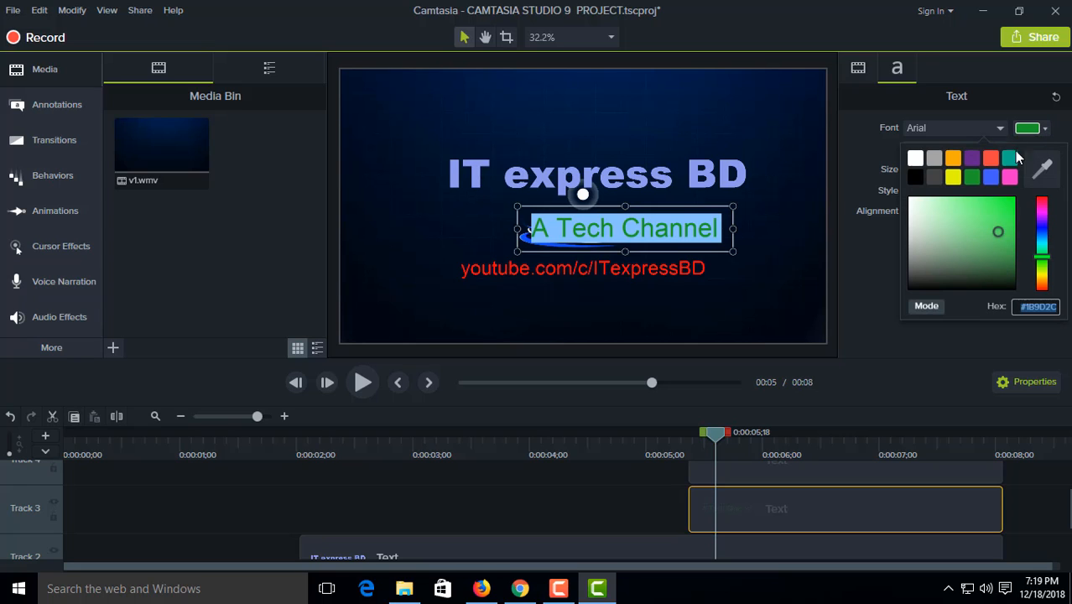
left_click(955, 156)
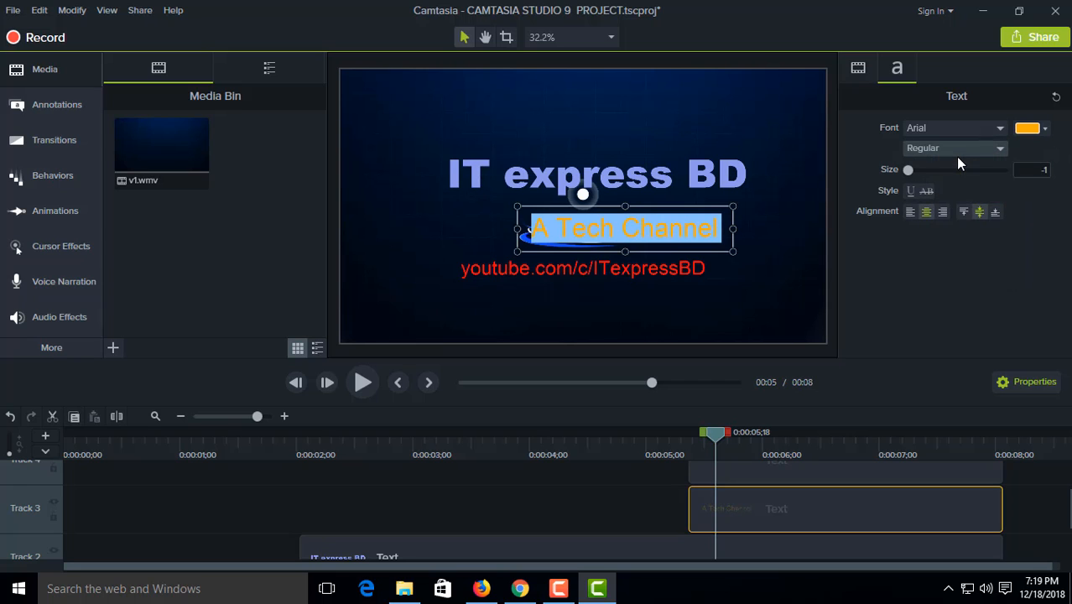
left_click(1045, 130)
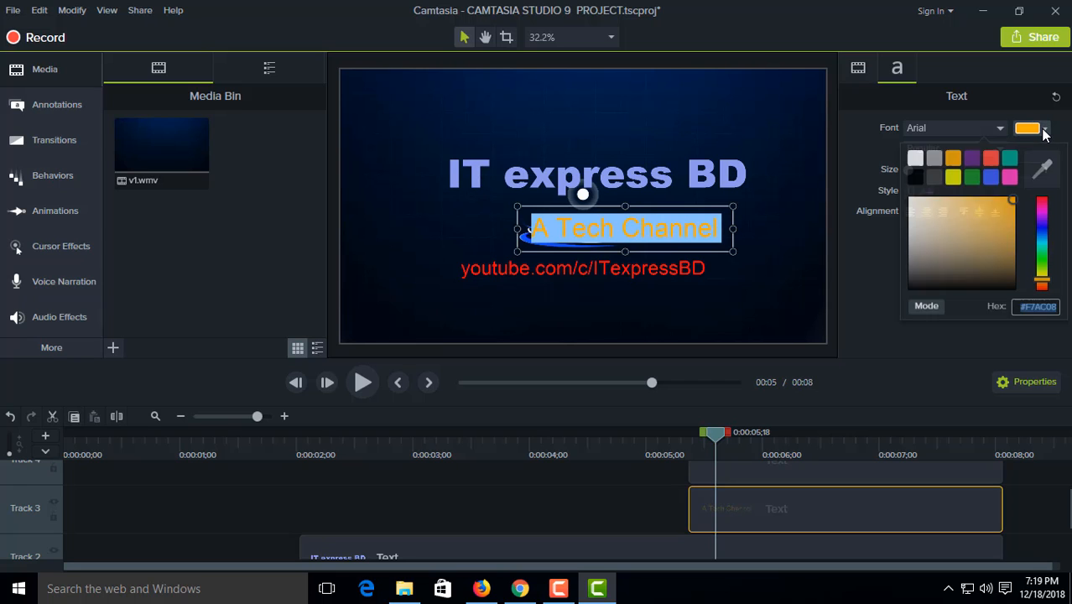
left_click(1011, 174)
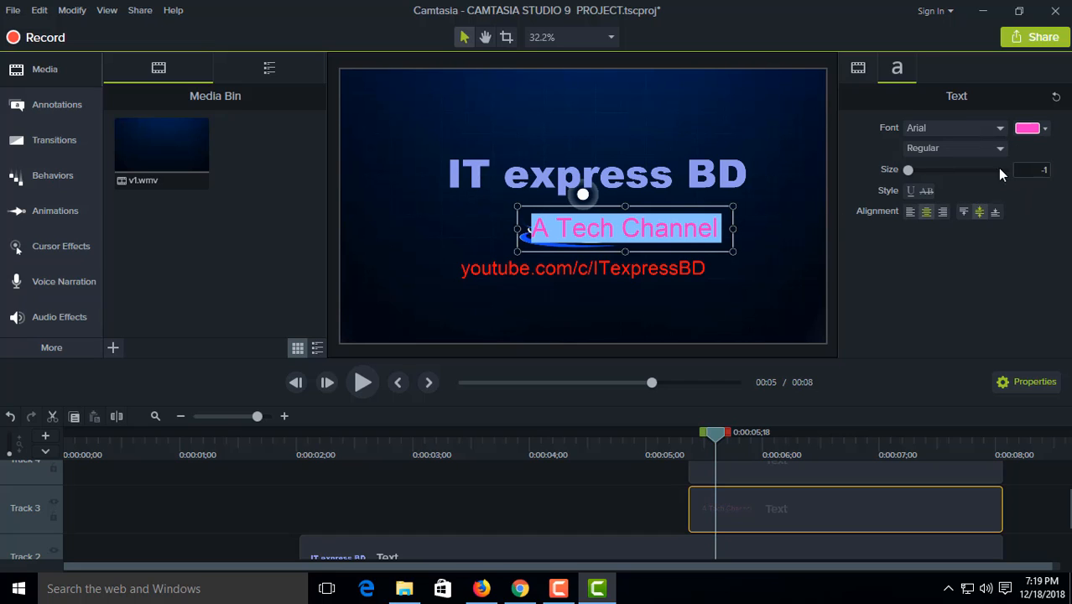
left_click(1044, 130)
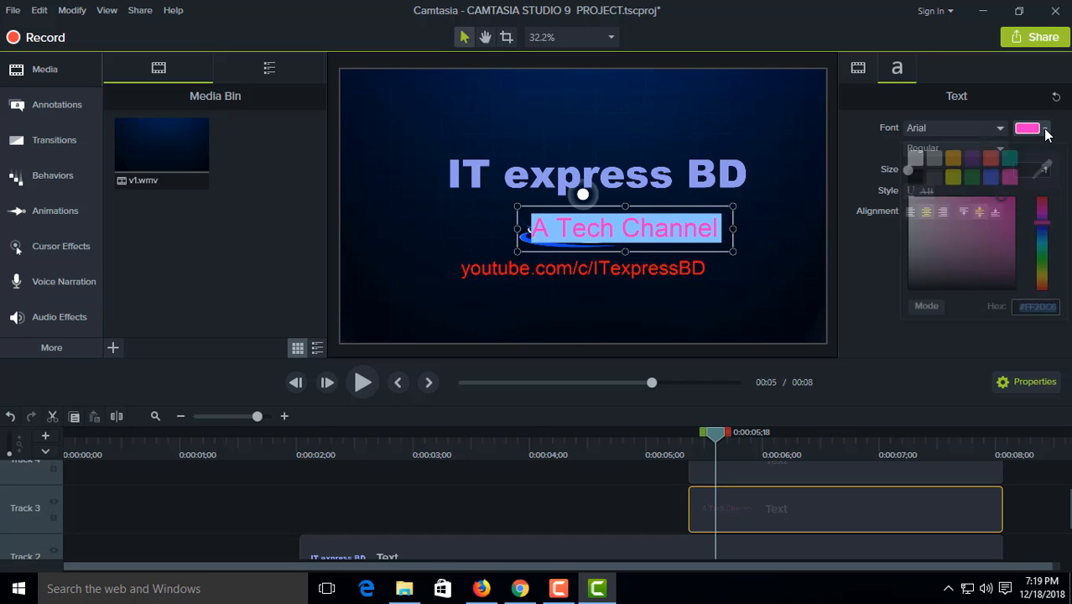
left_click(992, 177)
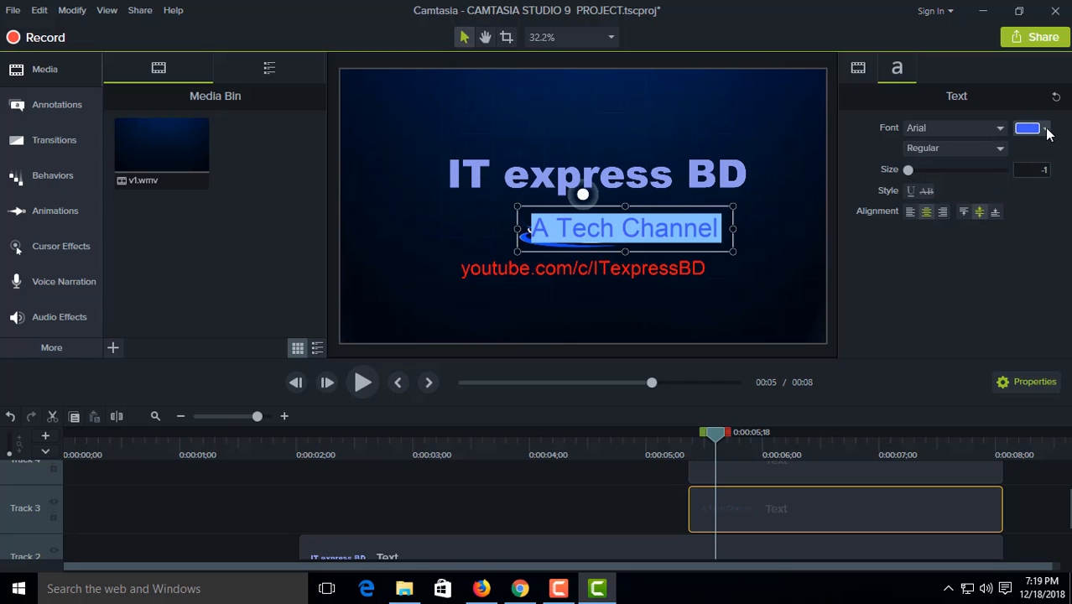
Step: Colour the slogan text purple and brighten it to a more vivid violet shade
left_click(1043, 130)
left_click(970, 161)
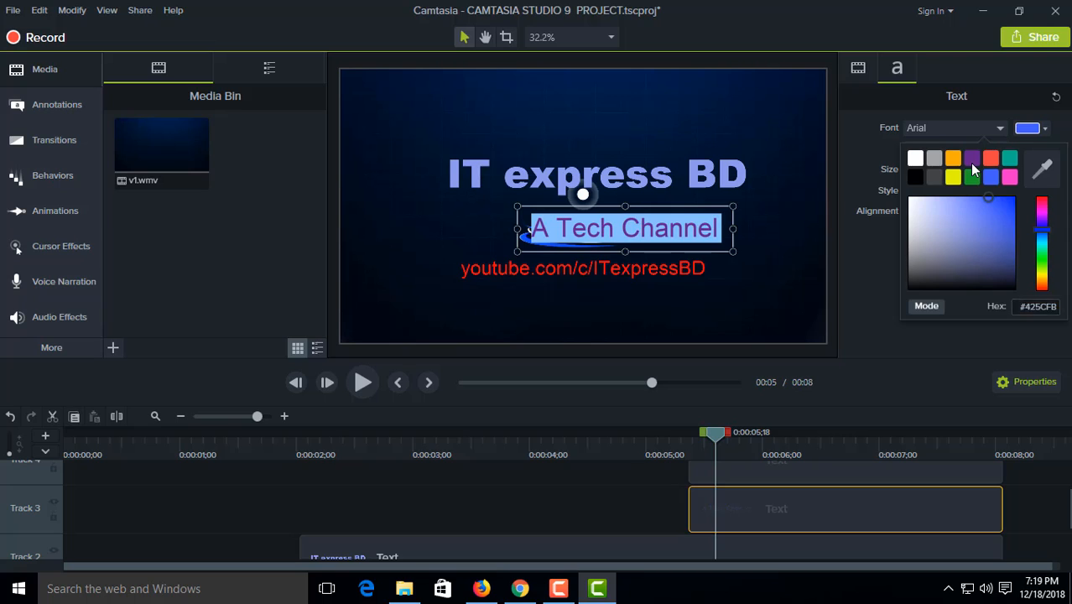
left_click(1044, 130)
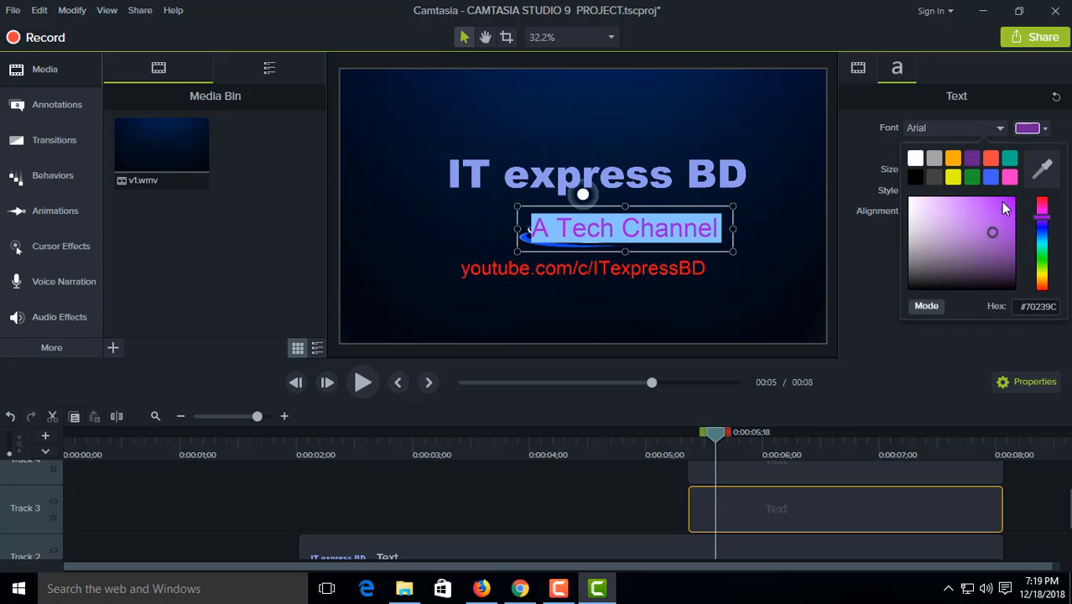
mouse_move(1005, 209)
left_mouse_down()
mouse_move(1002, 198)
mouse_move(993, 277)
mouse_move(964, 298)
mouse_move(932, 242)
mouse_move(938, 217)
mouse_move(944, 229)
mouse_move(940, 204)
mouse_move(944, 268)
mouse_move(961, 264)
mouse_move(1007, 199)
mouse_move(1012, 211)
left_mouse_up()
left_click(913, 341)
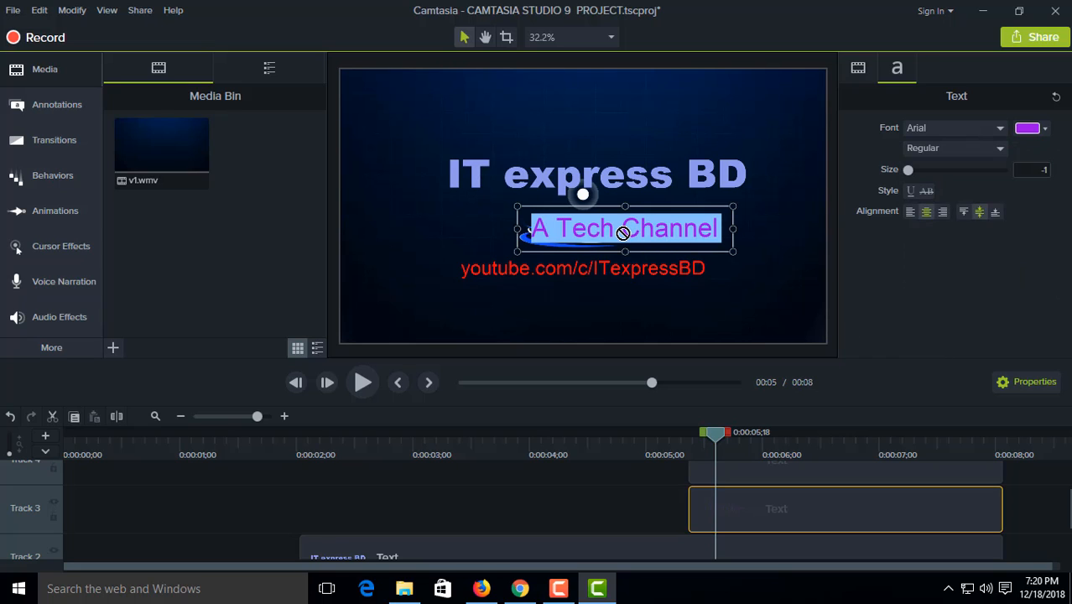
Step: Move the "A Tech Channel" slogan slightly left so it sits centred beneath the IT express BD title
left_click(668, 232)
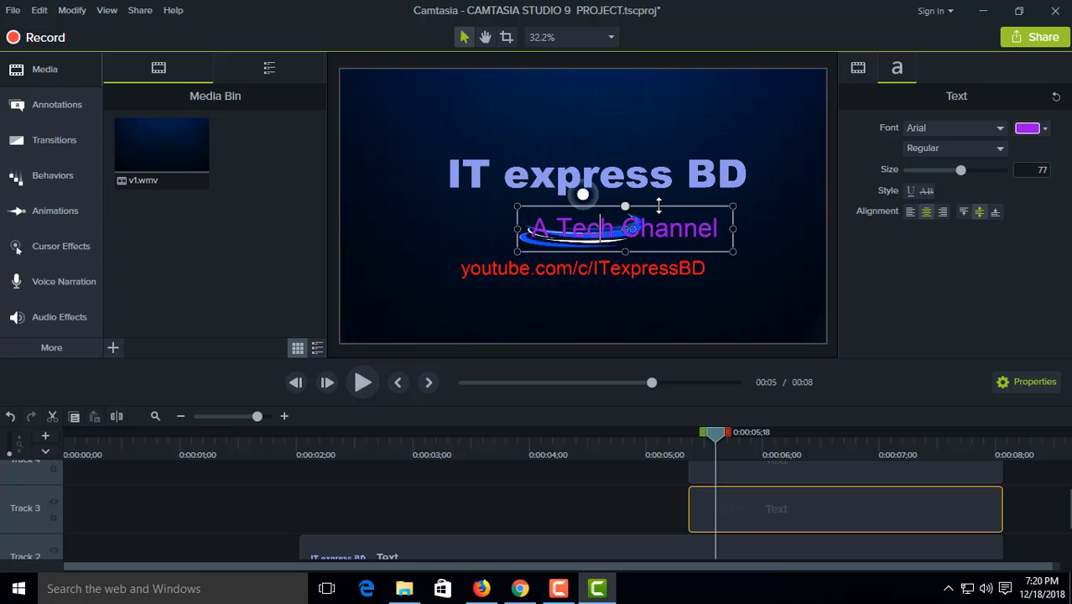
key("ctrl+a")
left_click(521, 204)
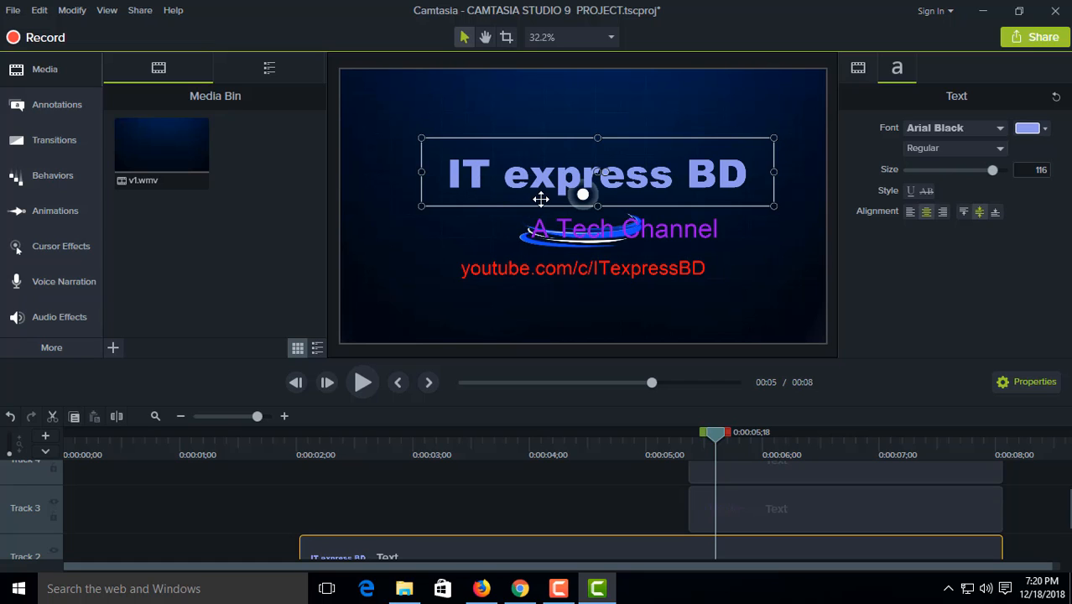
left_click(539, 225)
left_click_drag(539, 225, 518, 222)
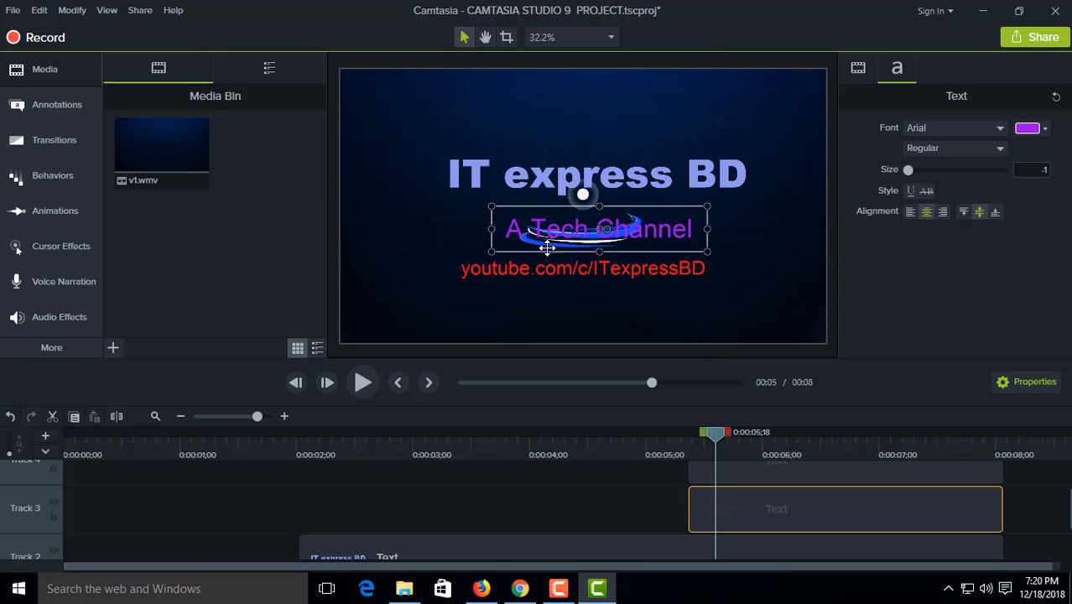
Step: Move the YouTube address slightly right and up so it sits centred just below the slogan
left_click(559, 268)
left_click_drag(570, 264, 600, 267)
left_click(605, 277)
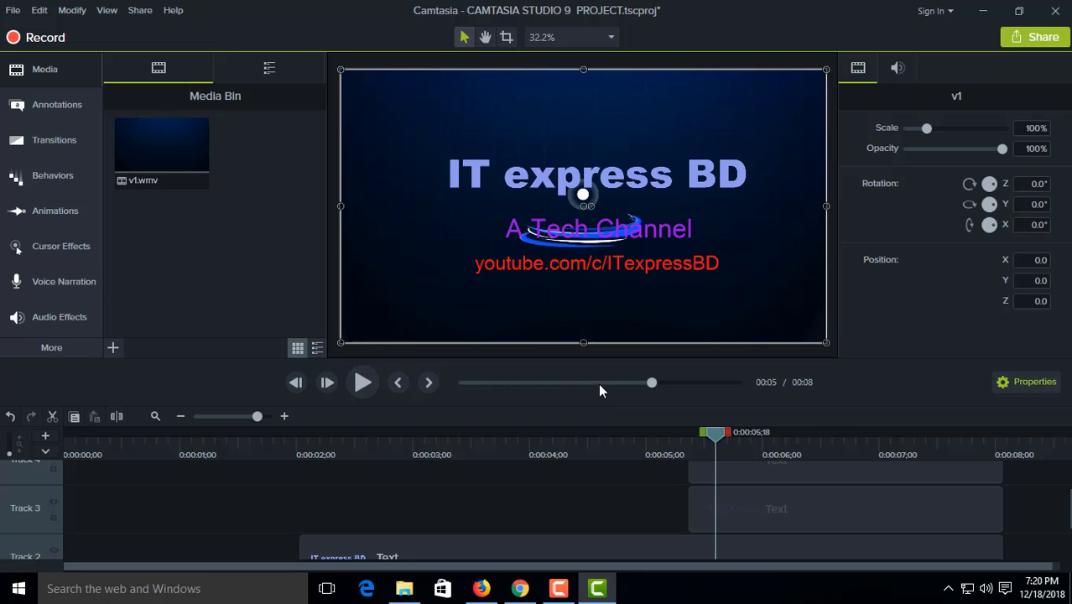
Step: Play the intro from the beginning to its end to check the animation with the styled texts
left_click_drag(649, 383, 457, 379)
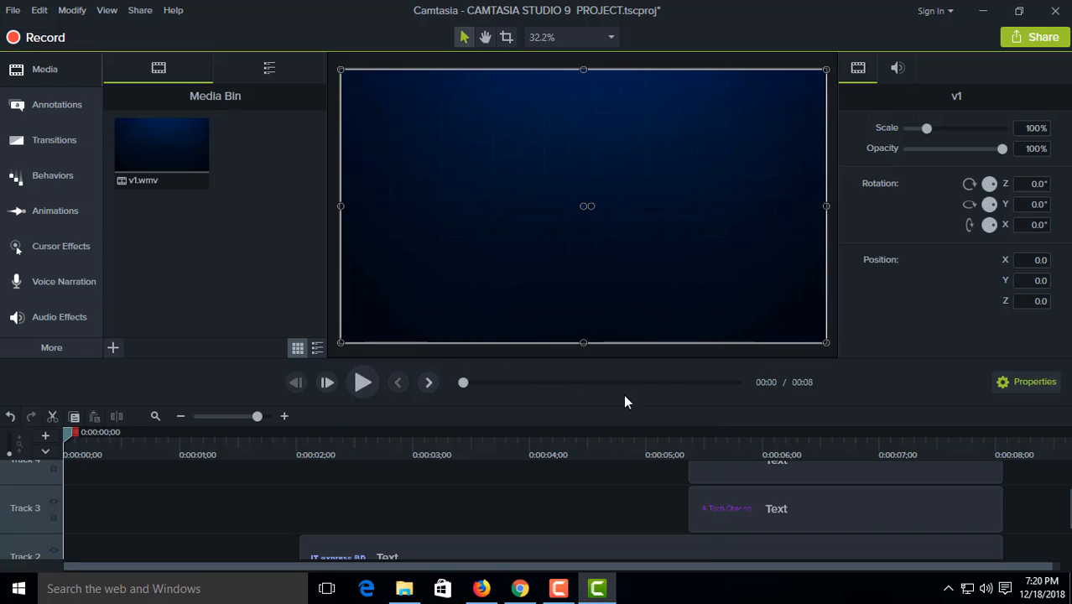
left_click(377, 384)
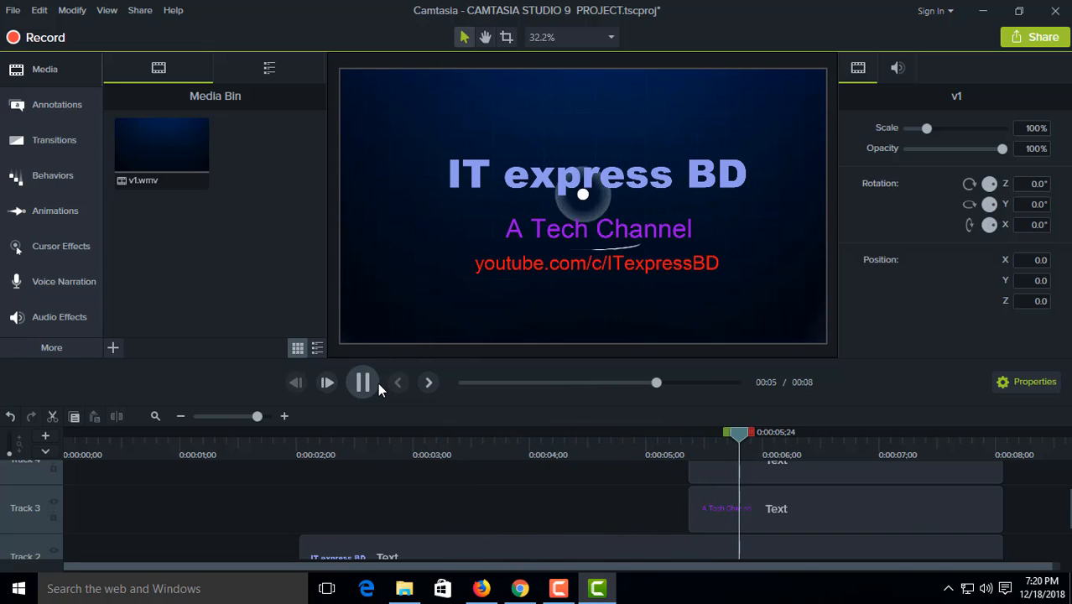
left_click(377, 383)
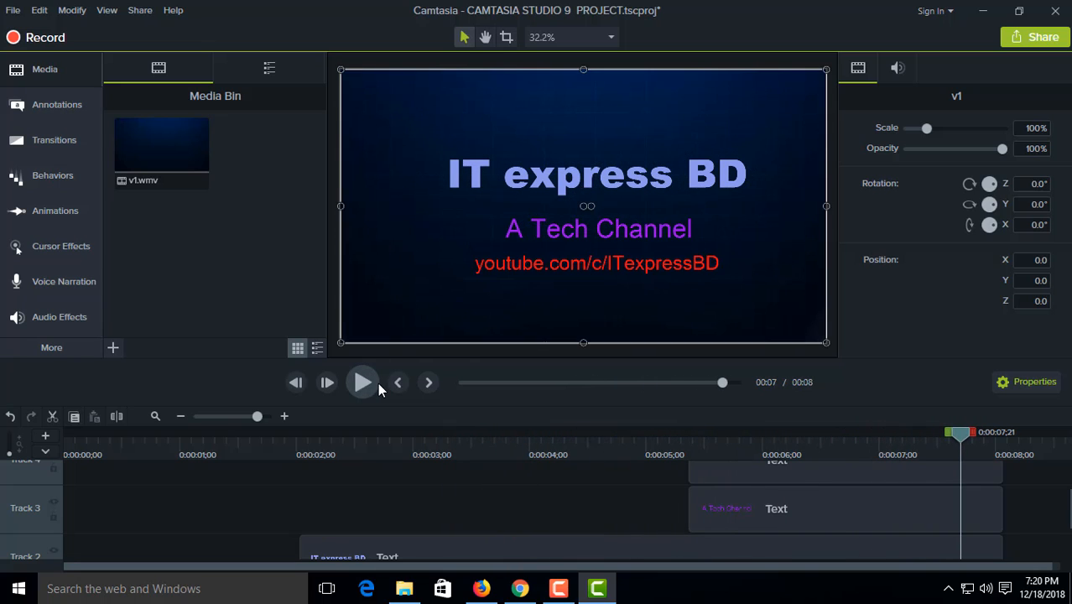
left_click(377, 382)
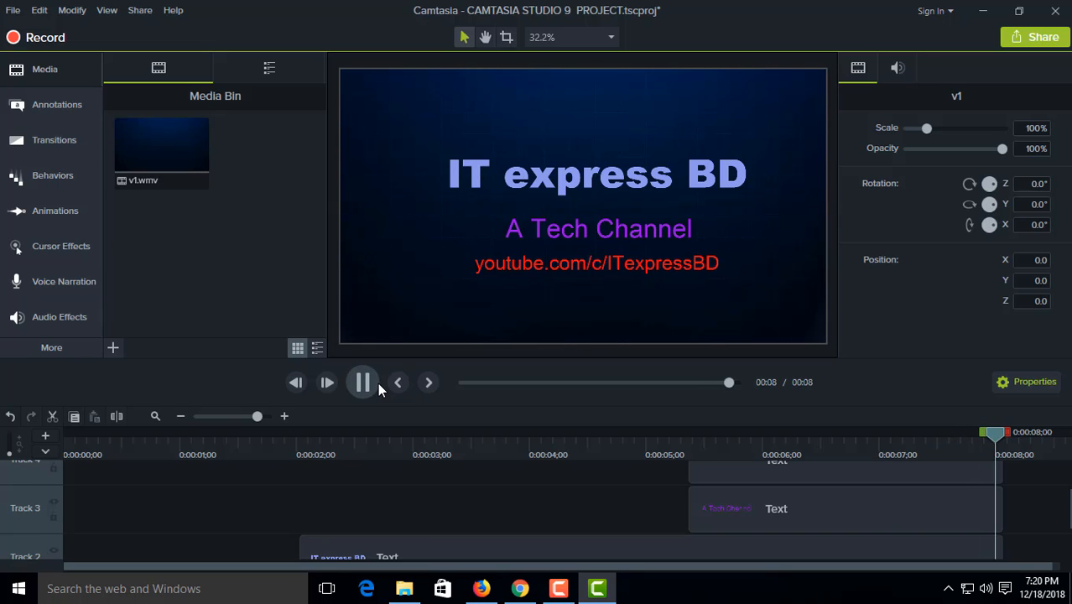
left_click(377, 383)
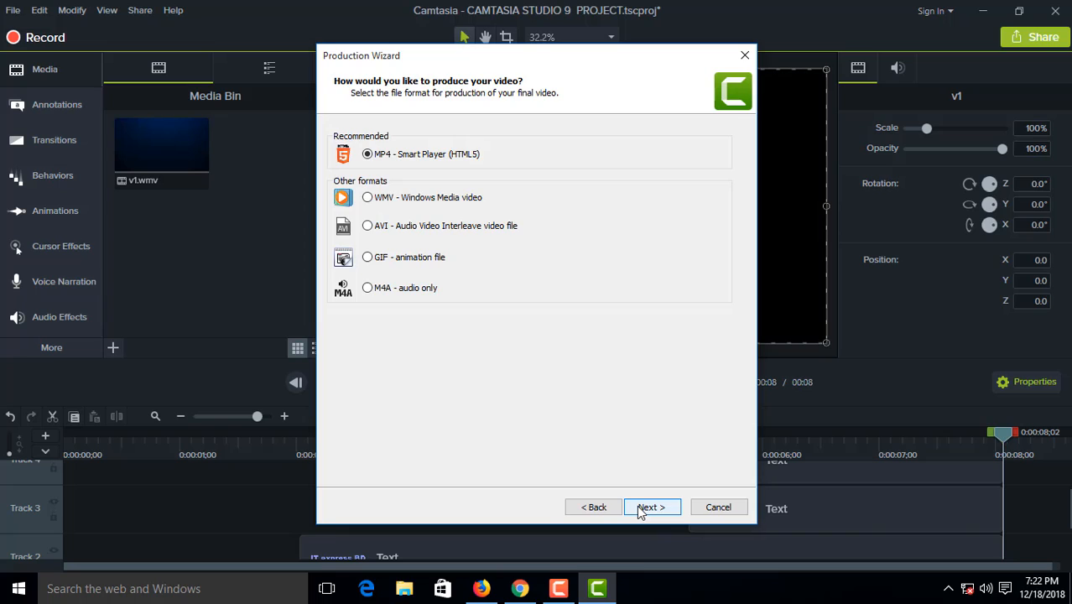
Step: Produce the video to the Desktop as CAMTASIA STUDIO 9 PROJECT, keeping the offered smart player and output options
left_click(652, 508)
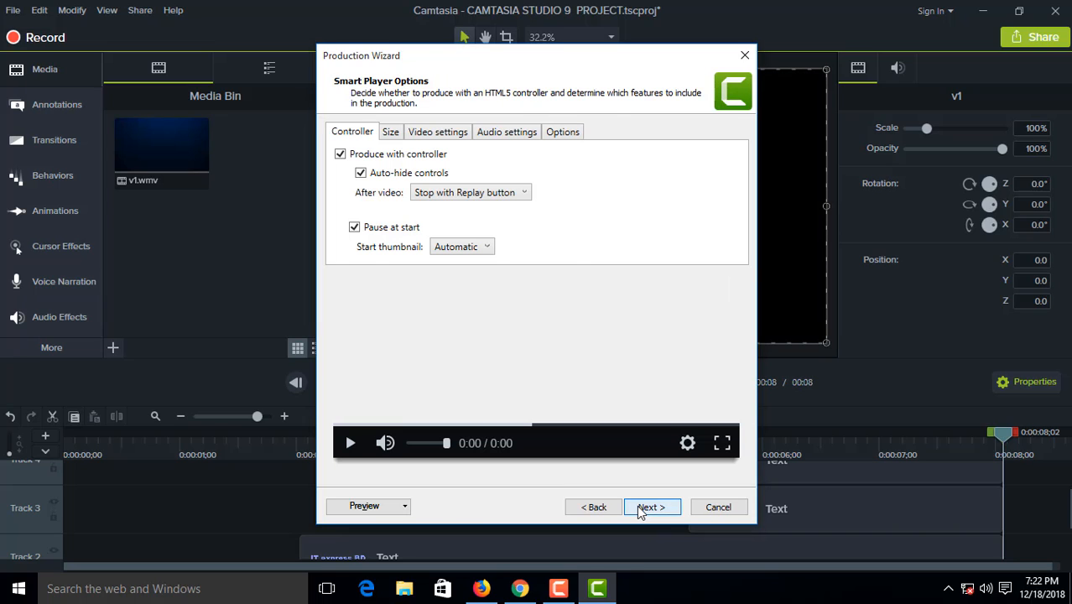
left_click(640, 509)
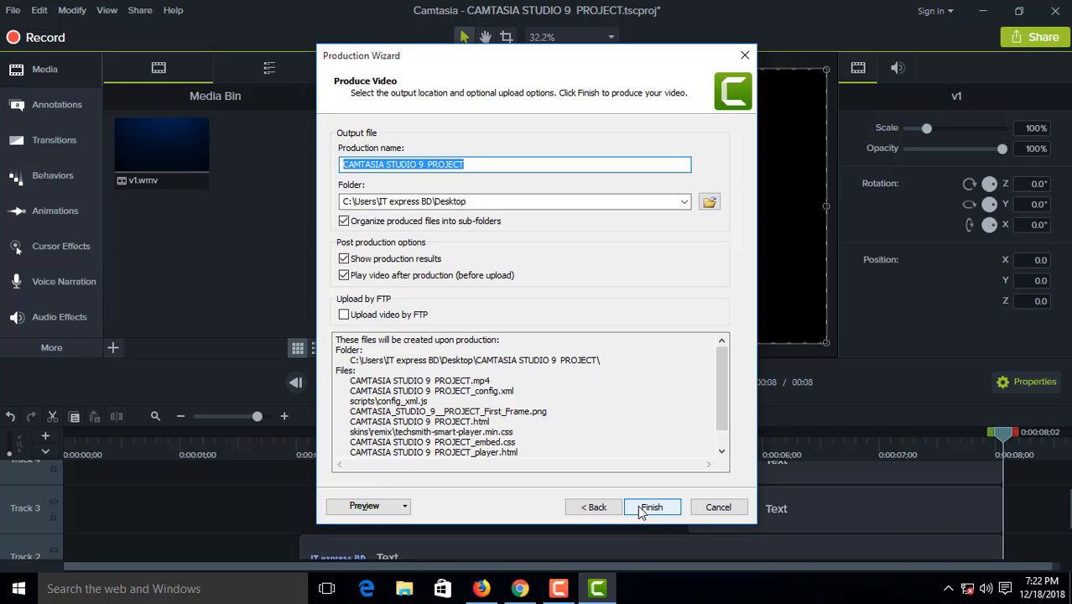
left_click(641, 507)
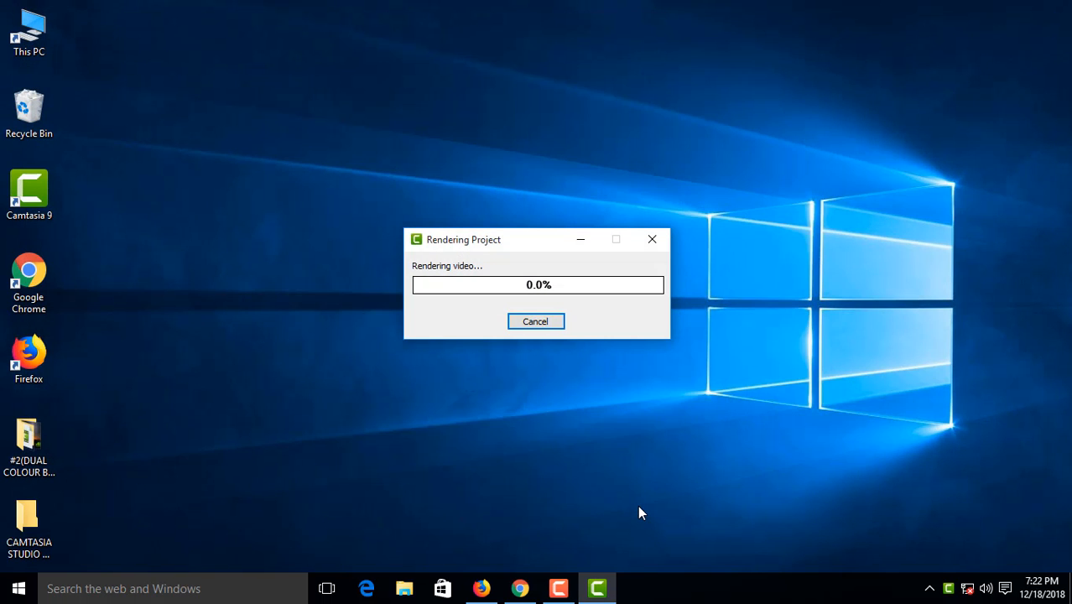